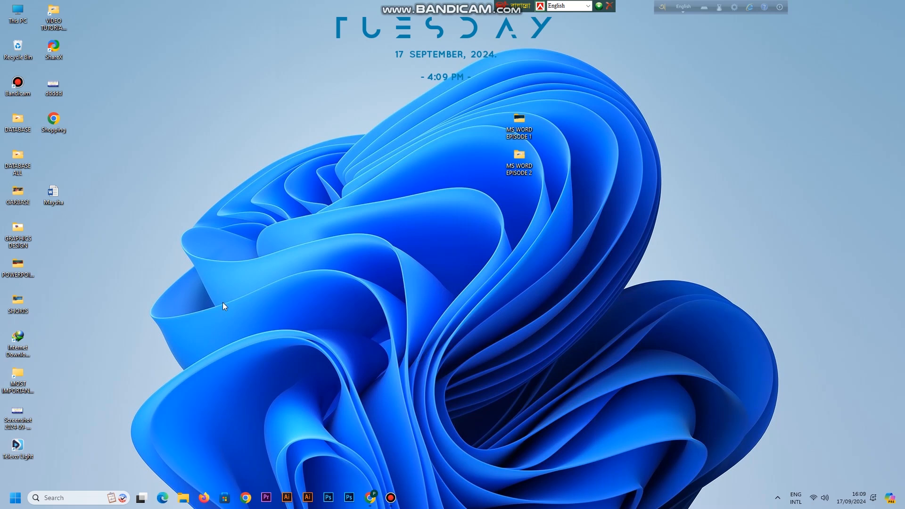
Create a new Microsoft Word document on the desktop named Perfect and open it.
right_click(249, 91)
mouse_move(292, 165)
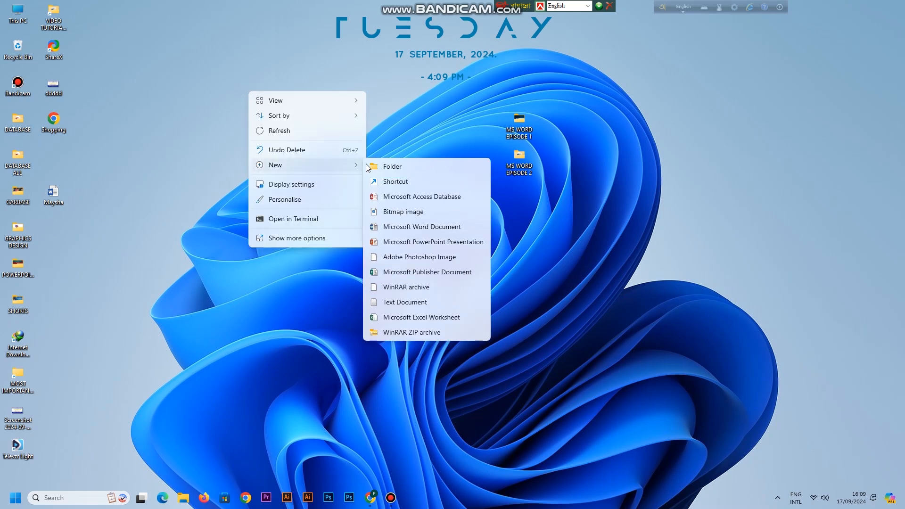
left_click(424, 227)
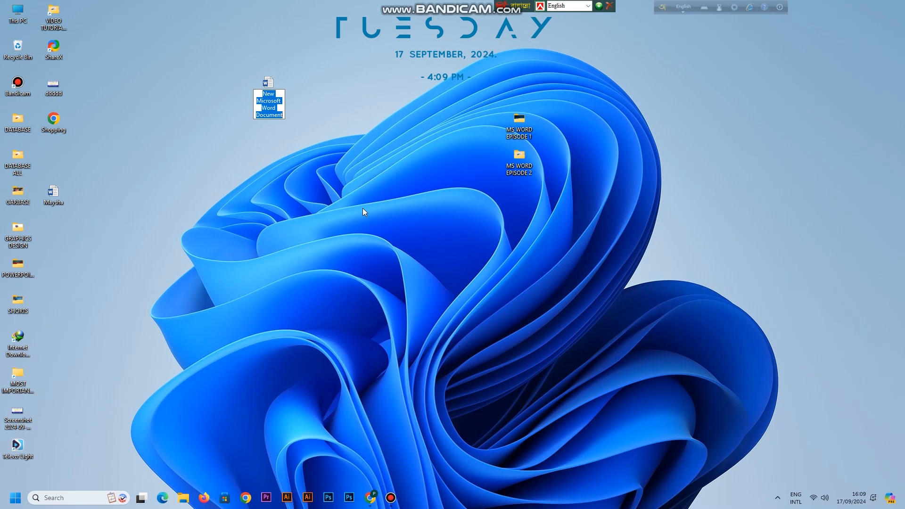
type("Perfect")
key("Return")
key("Return")
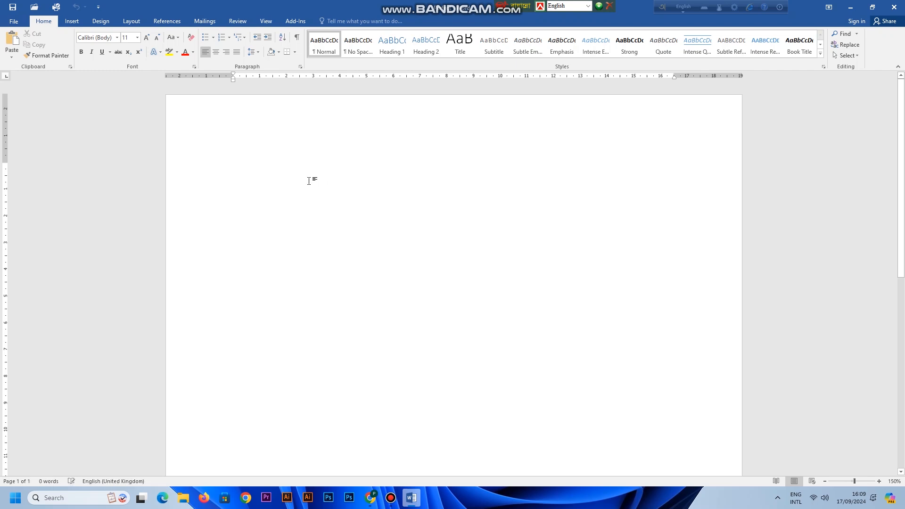
Generate five paragraphs of sample text in the blank document with =rand().
type("=rand")
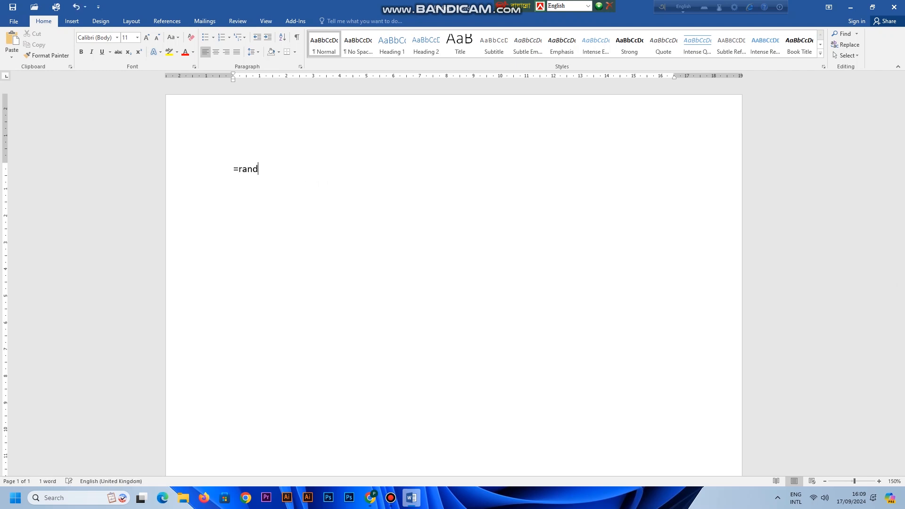
type("()")
key("Return")
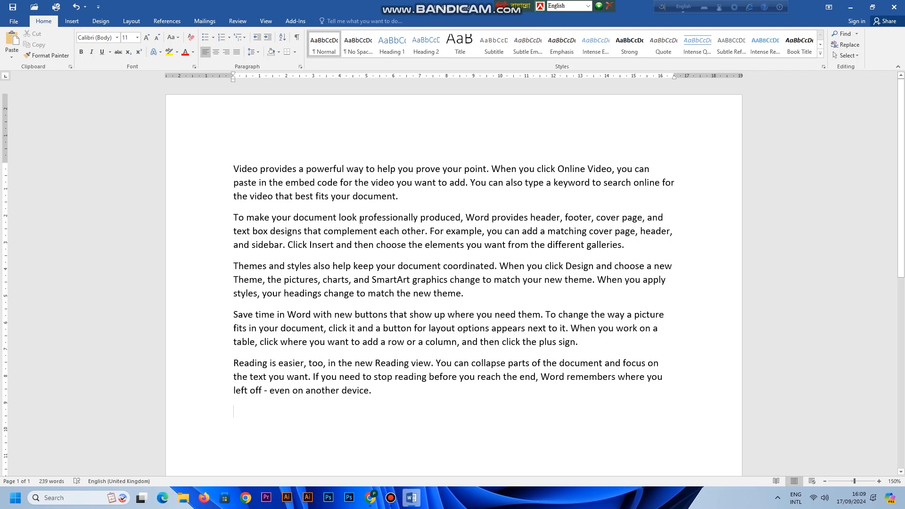
Open the second document in today's list of recent documents.
left_click(13, 22)
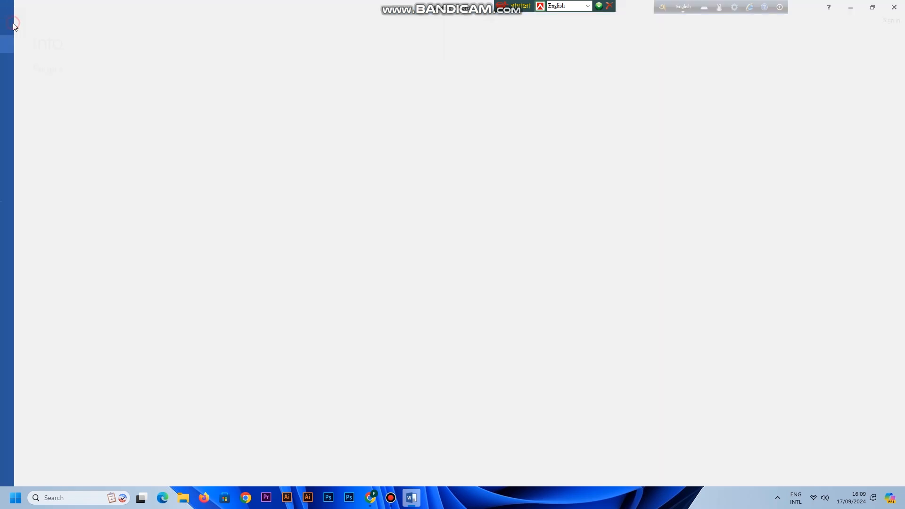
left_click(25, 80)
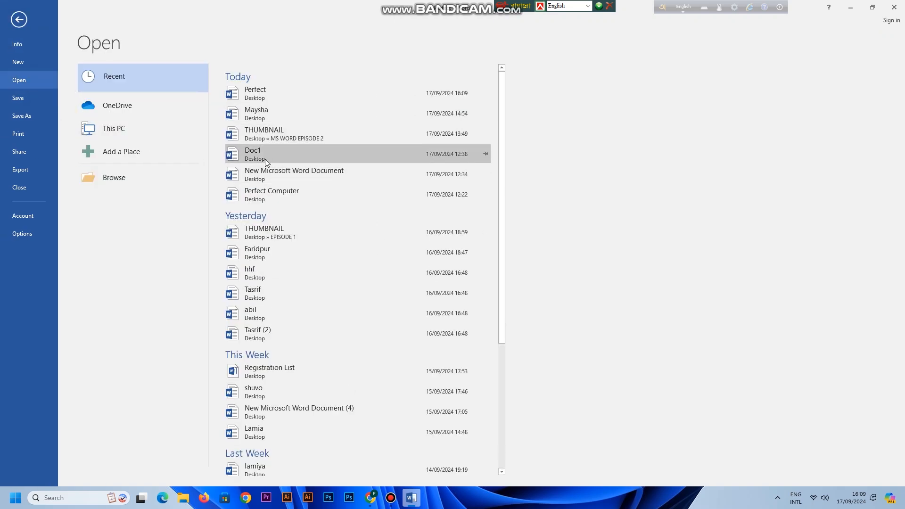
left_click(267, 113)
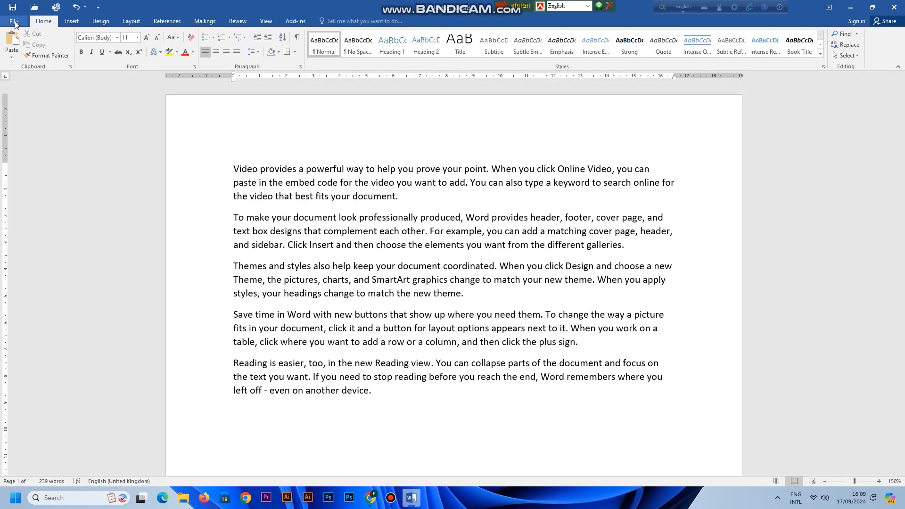
Open the recent THUMBNAIL document from the MS WORD EPISODE 2 folder and close it to return to the sample text.
left_click(15, 22)
left_click(19, 79)
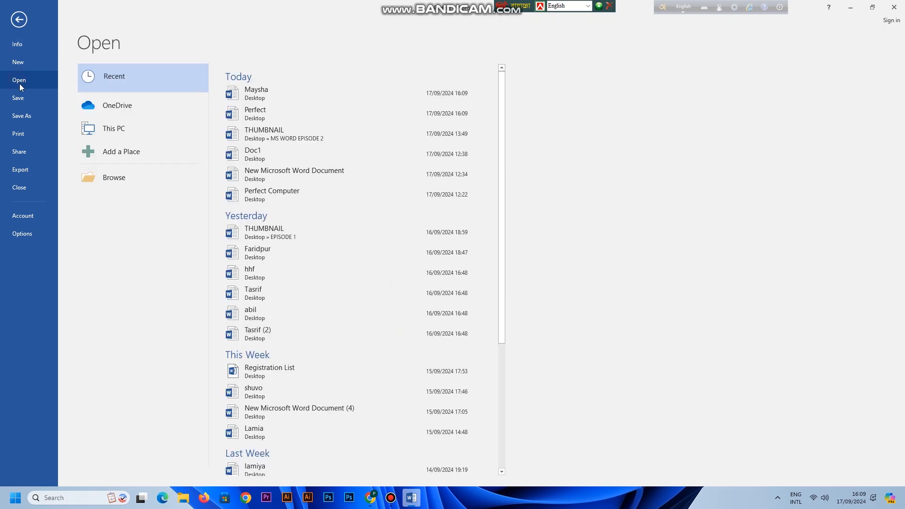
left_click(274, 134)
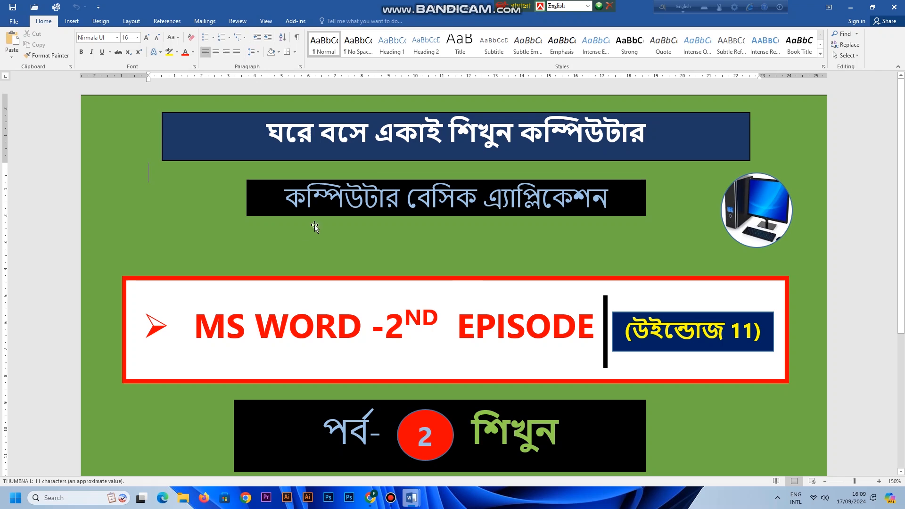
left_click(895, 7)
key("ctrl+w")
left_click(484, 266)
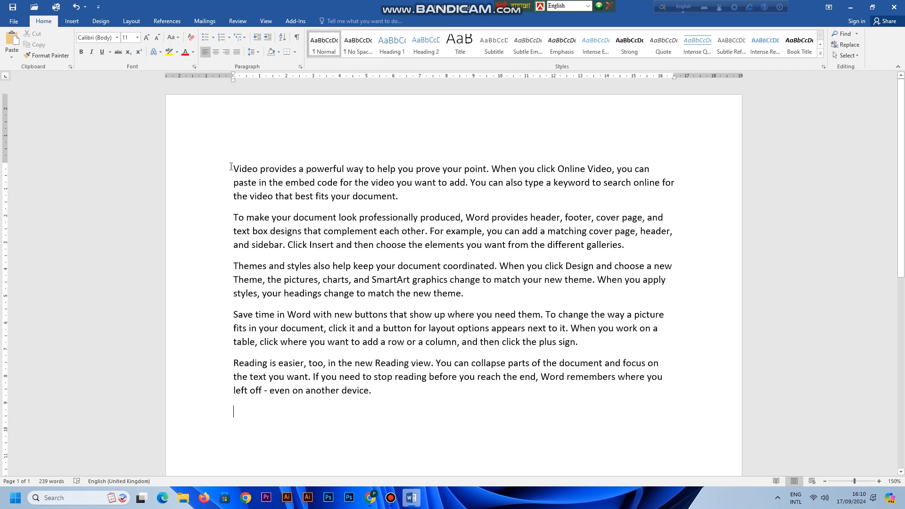
Copy the five sample paragraphs and paste them four times after the last paragraph so the text runs onto a second page.
left_click_drag(231, 167, 432, 402)
key("ctrl+c")
left_click(379, 394)
key("ctrl+v")
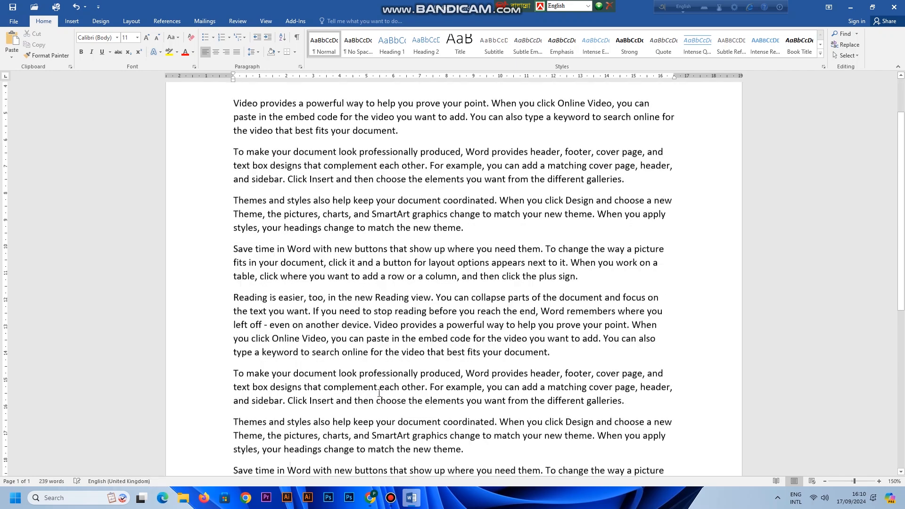
scroll(379, 394, "down", 5)
scroll(420, 384, "down", 6, "ctrl")
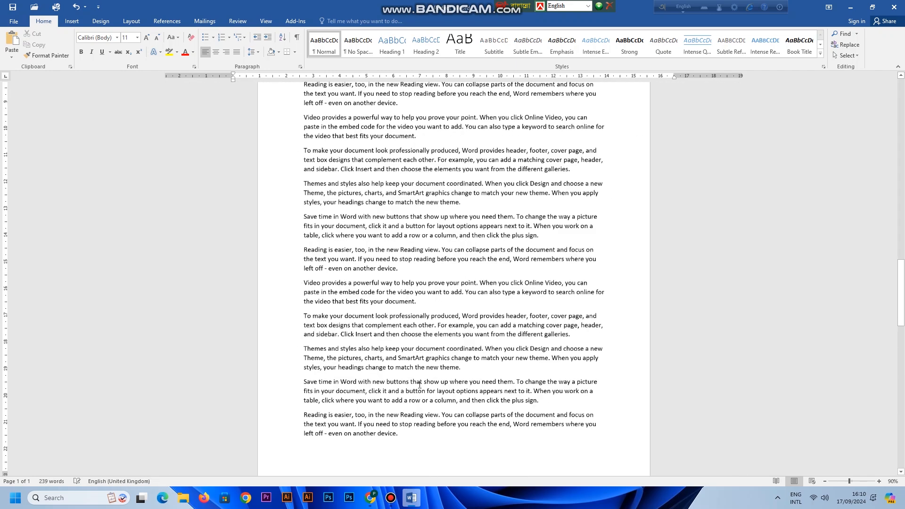
scroll(420, 384, "down", 4, "ctrl")
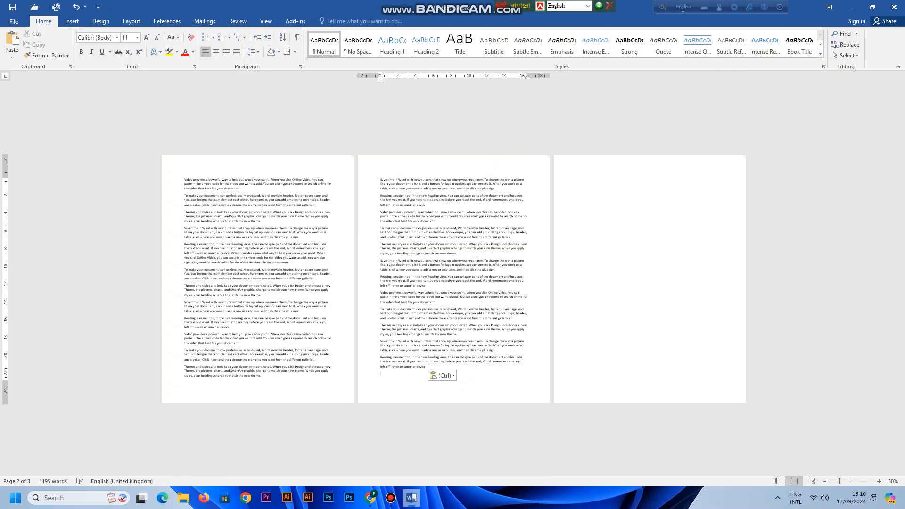
scroll(436, 257, "up", 3, "ctrl")
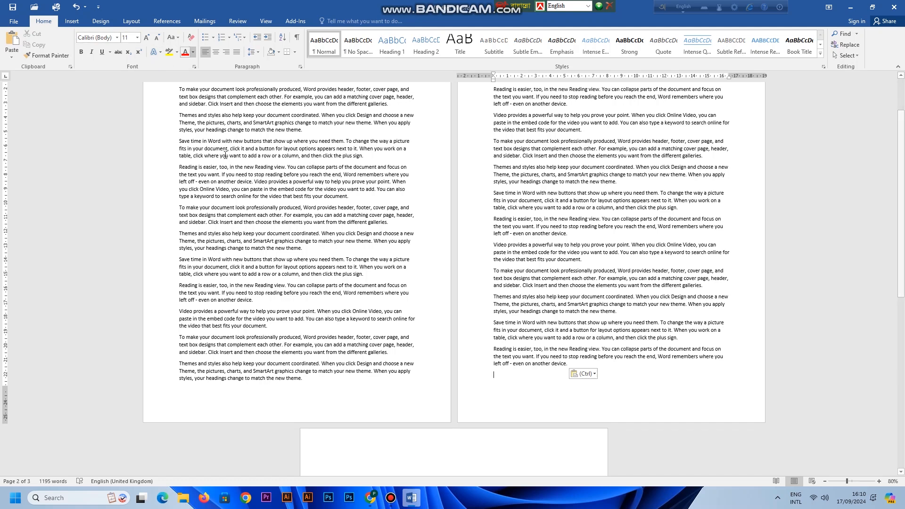
Set the paper size of the whole document to A4 and select all of the text.
left_click(132, 21)
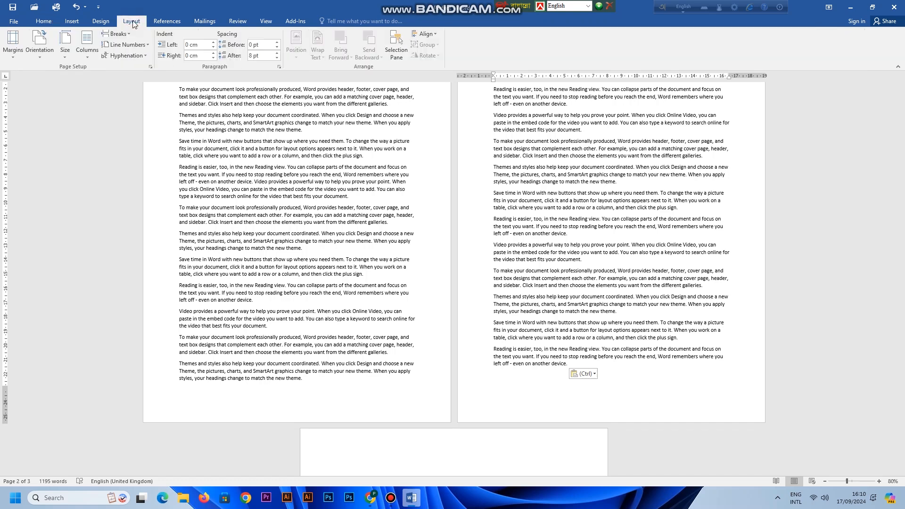
left_click(66, 47)
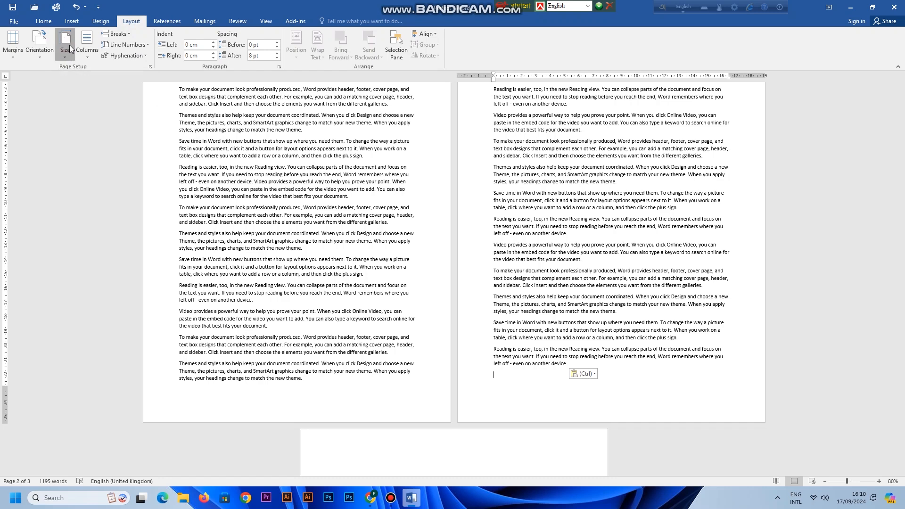
left_click(85, 200)
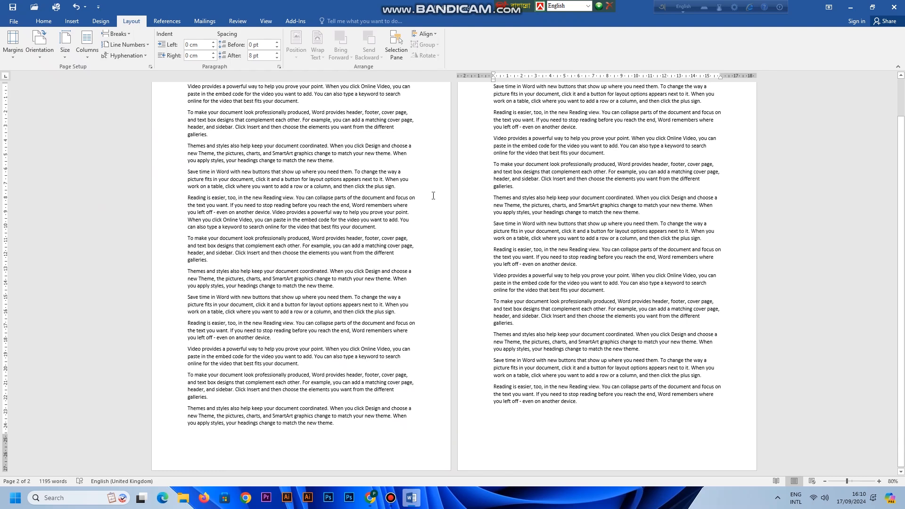
key("ctrl+a")
left_click(65, 47)
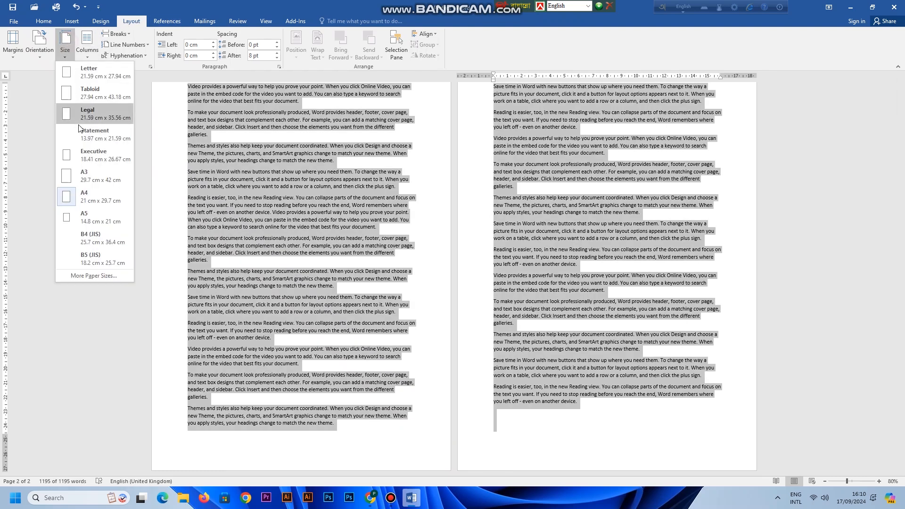
left_click(82, 198)
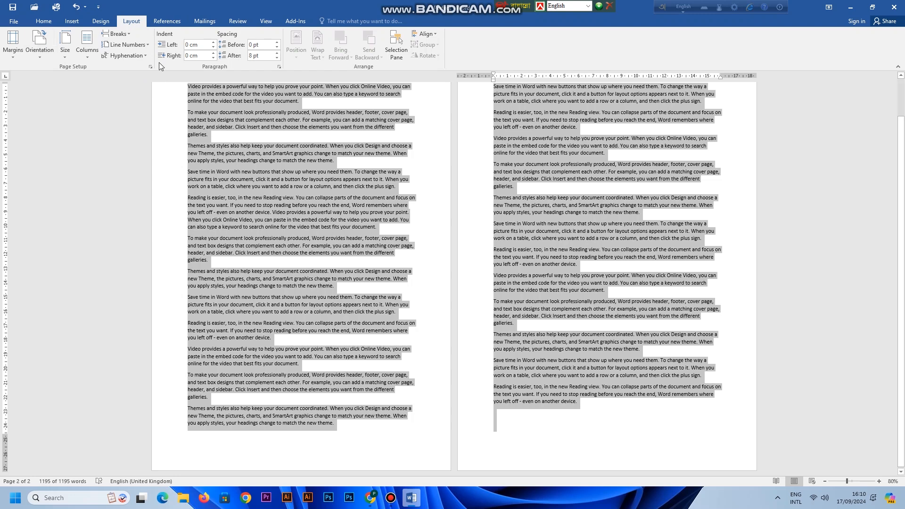
Reduce the top, bottom, left and right margins of the whole document to about 1 cm with custom margins.
left_click(13, 43)
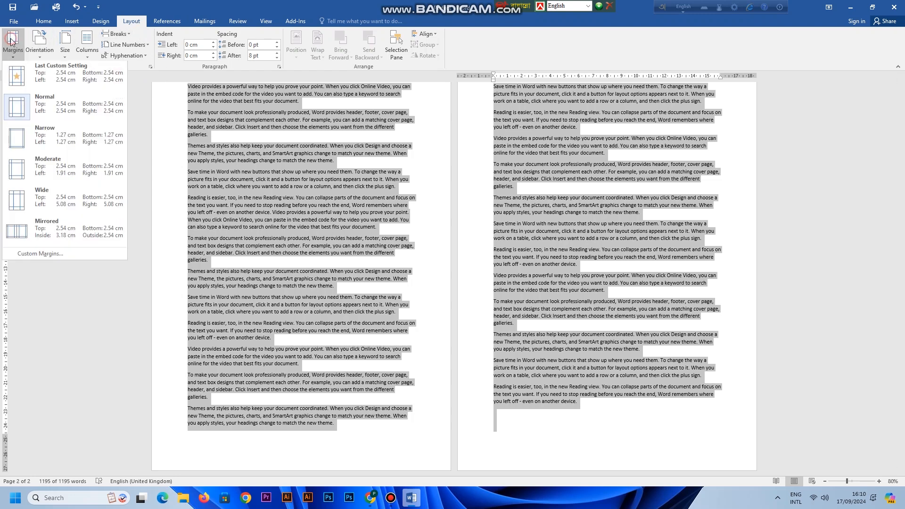
left_click(40, 255)
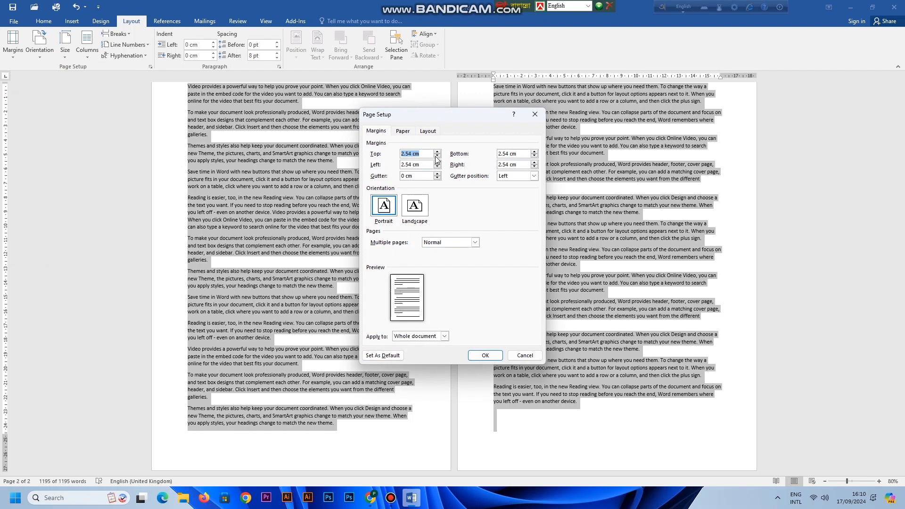
left_click(438, 157)
left_click(438, 157)
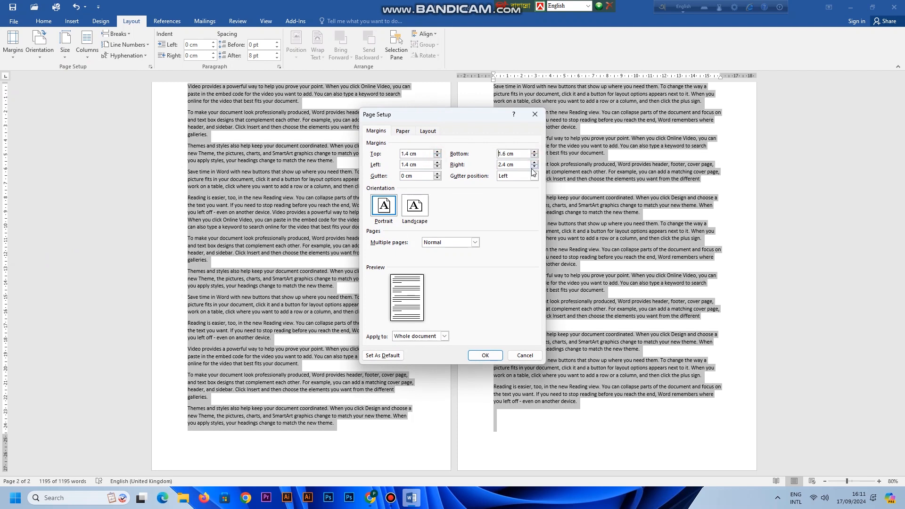
left_click(534, 167)
left_click(535, 167)
left_click(535, 167)
left_click(535, 167)
left_click(535, 167)
left_click(535, 167)
left_click(485, 356)
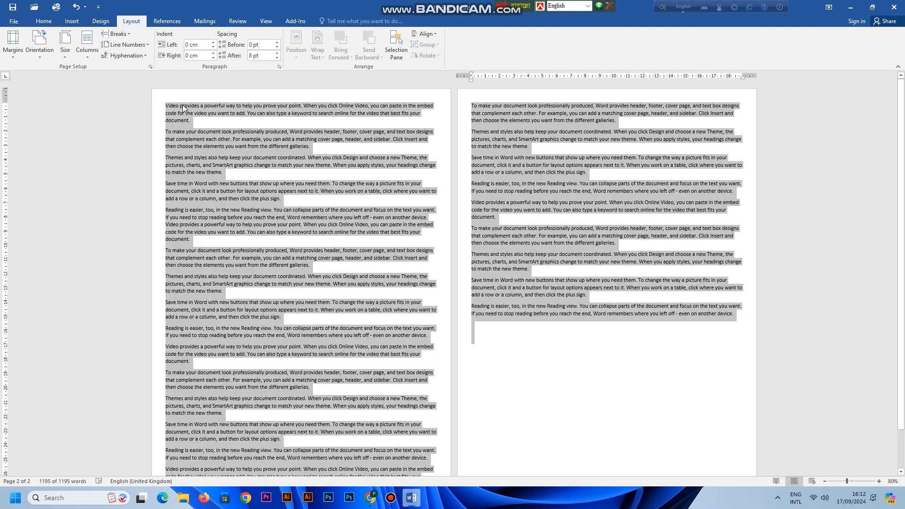
Set the selected text's spacing after paragraphs to 0 pt and its line spacing to Single.
left_click(43, 21)
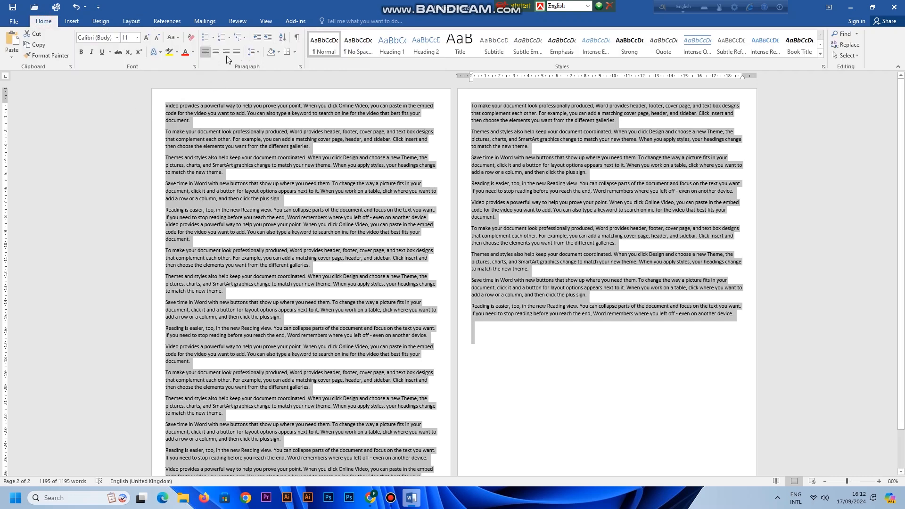
left_click(256, 52)
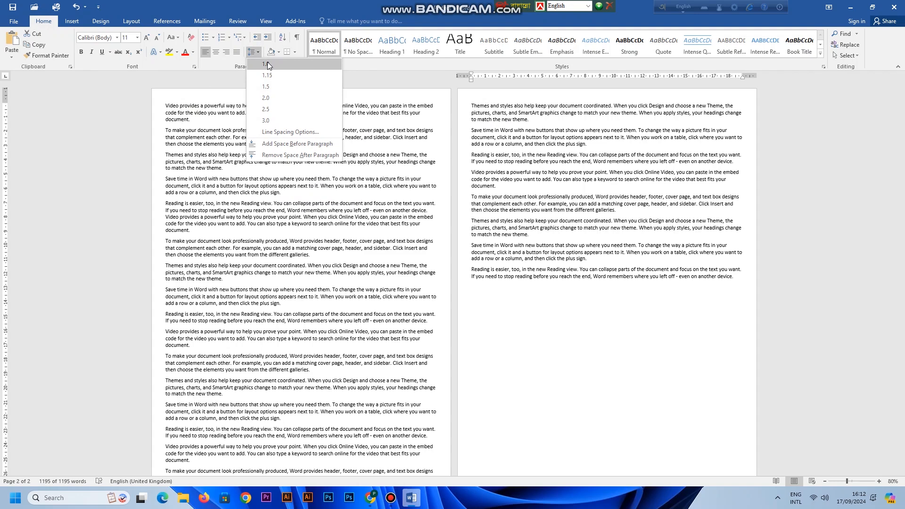
left_click(289, 132)
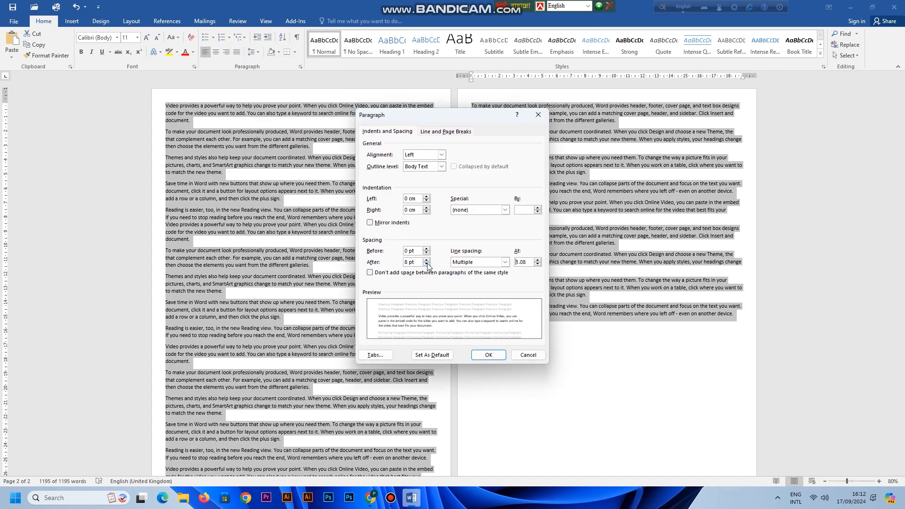
left_click(427, 264)
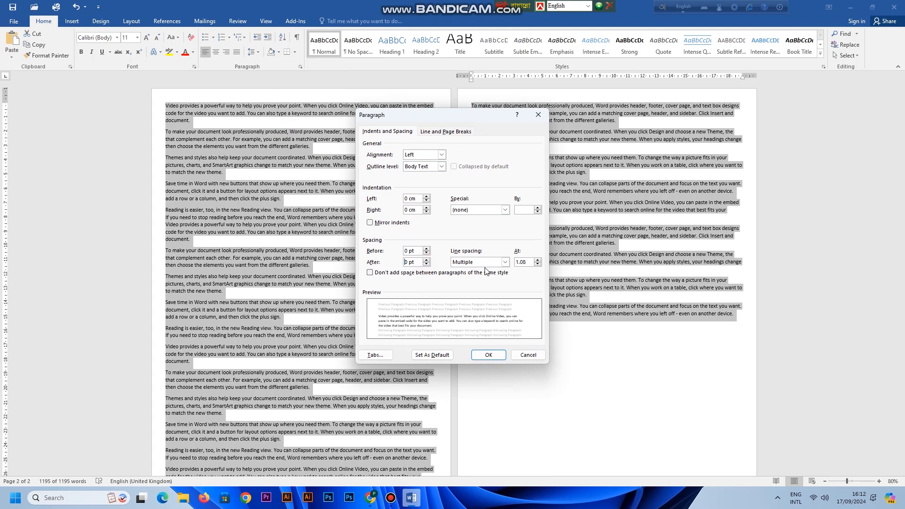
left_click(504, 262)
left_click(469, 271)
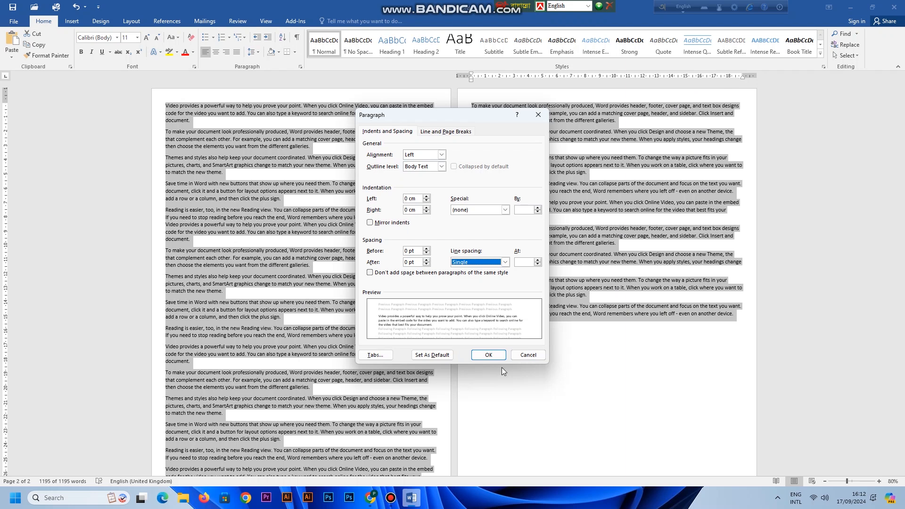
left_click(485, 357)
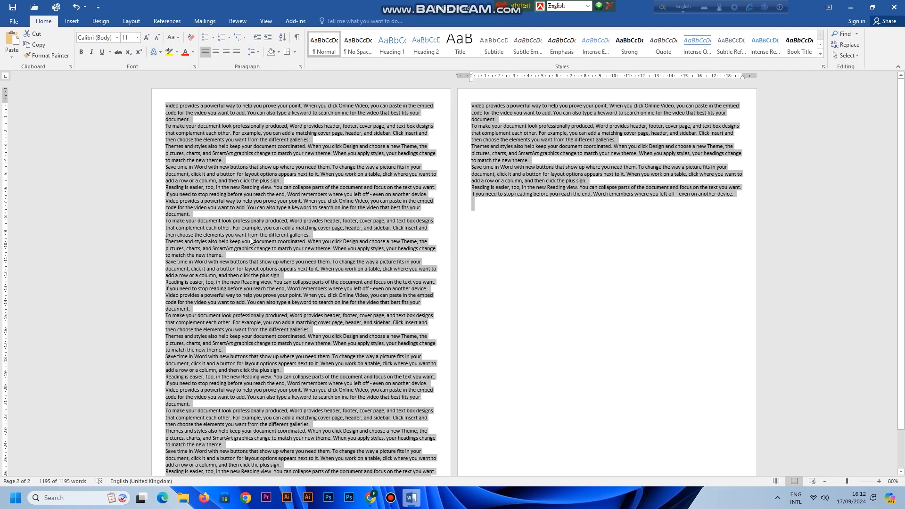
Set the font size of all the selected text to 10 and deselect it.
left_click(128, 39)
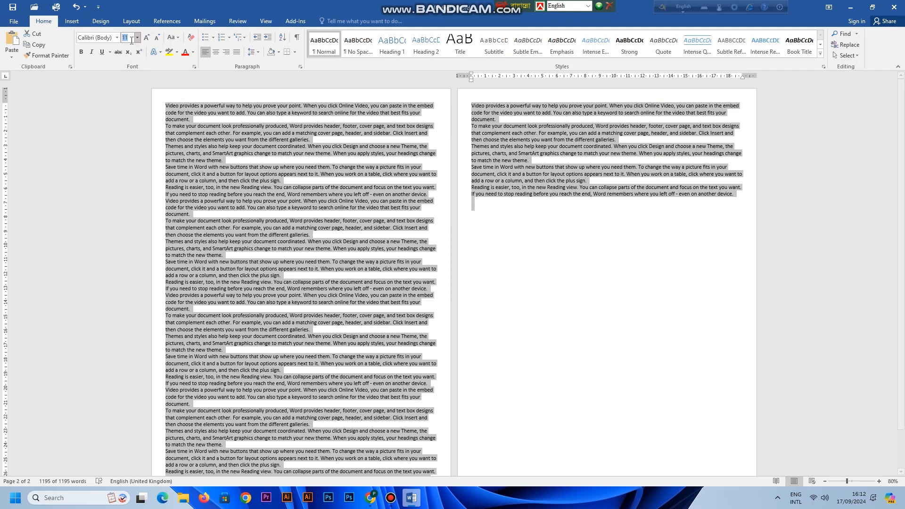
type("9")
key("Return")
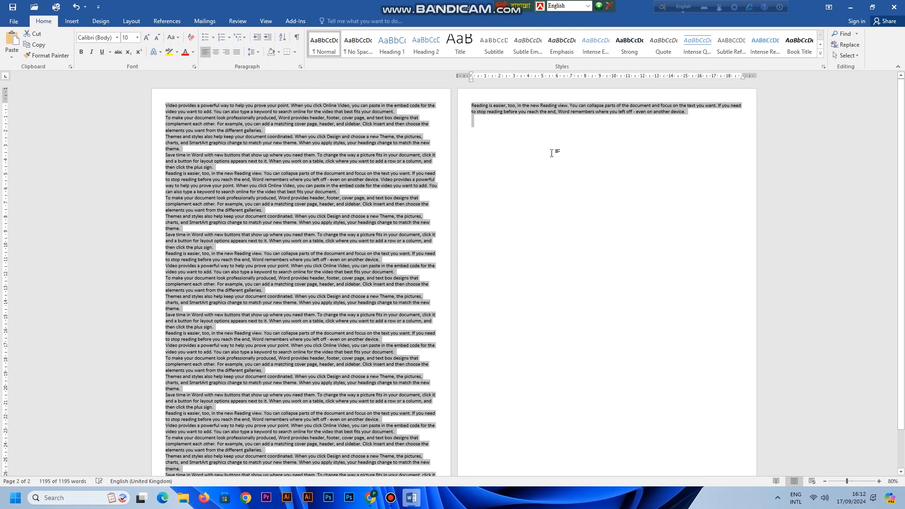
left_click(271, 364)
Examine the reformatted text across both pages to check where it ends and how well it fits on the first page.
scroll(324, 343, "up", 6)
scroll(270, 302, "up", 3)
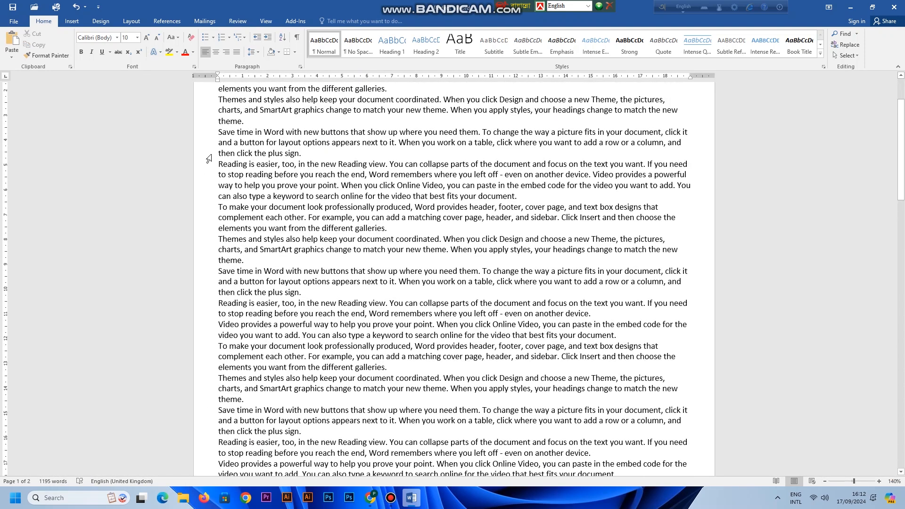
scroll(215, 129, "down", 10)
scroll(215, 129, "up", 6)
scroll(279, 275, "up", 5)
scroll(279, 275, "down", 14)
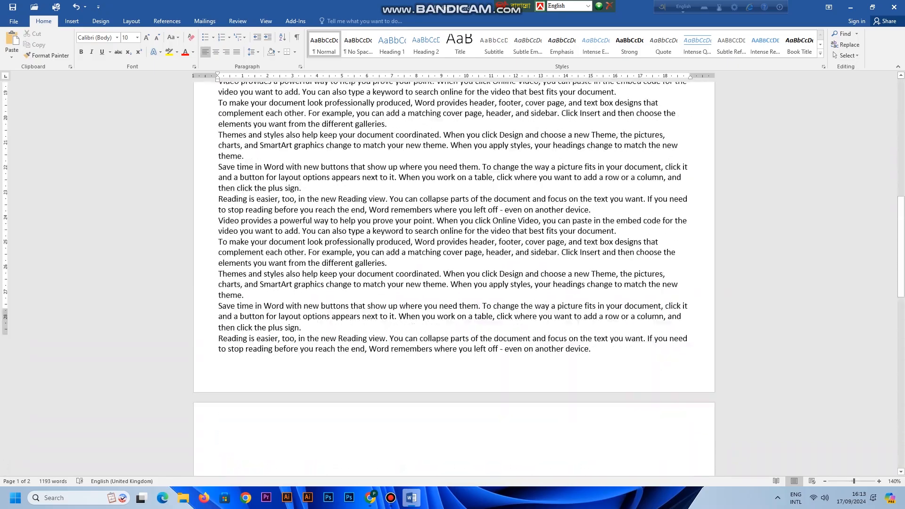
scroll(280, 275, "down", 5)
scroll(279, 277, "down", 4)
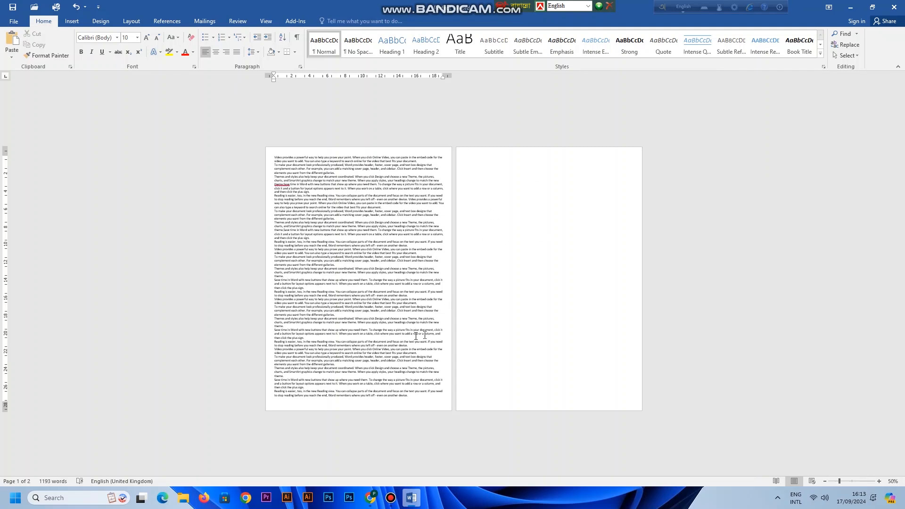
Remove the blank second page by deleting the empty paragraph after the end of the document's text.
scroll(345, 454, "up", 1)
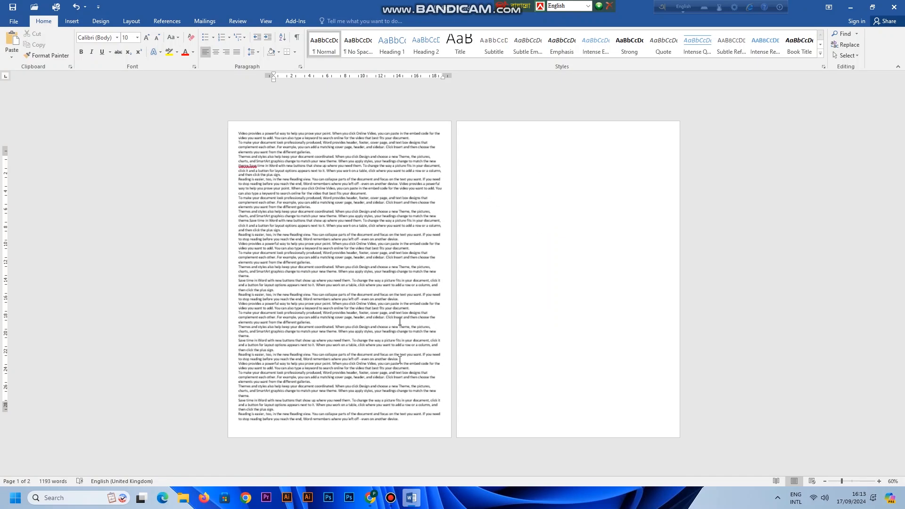
left_click(402, 424)
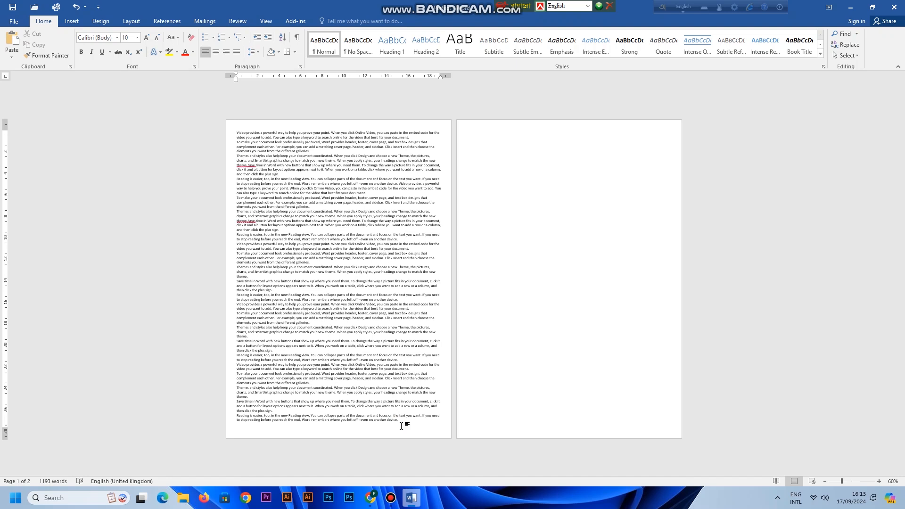
key("Delete")
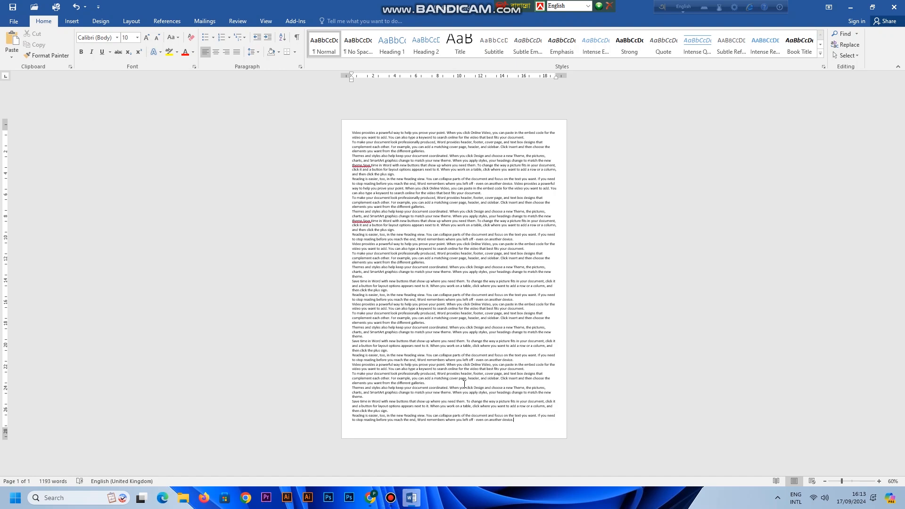
Select the first "Reading is easier" paragraph and the "To make your document" paragraph after it, and make both bold, italic and underlined.
scroll(464, 385, "up", 3, "ctrl")
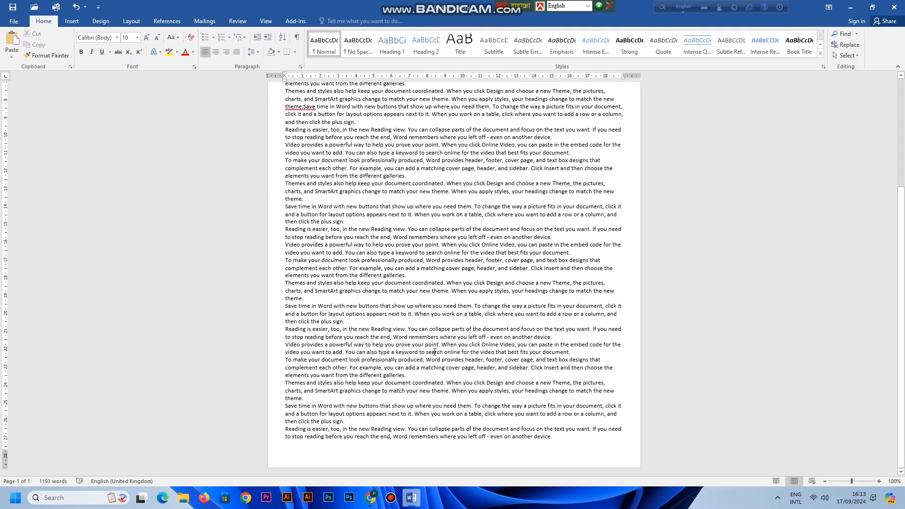
scroll(434, 353, "up", 6)
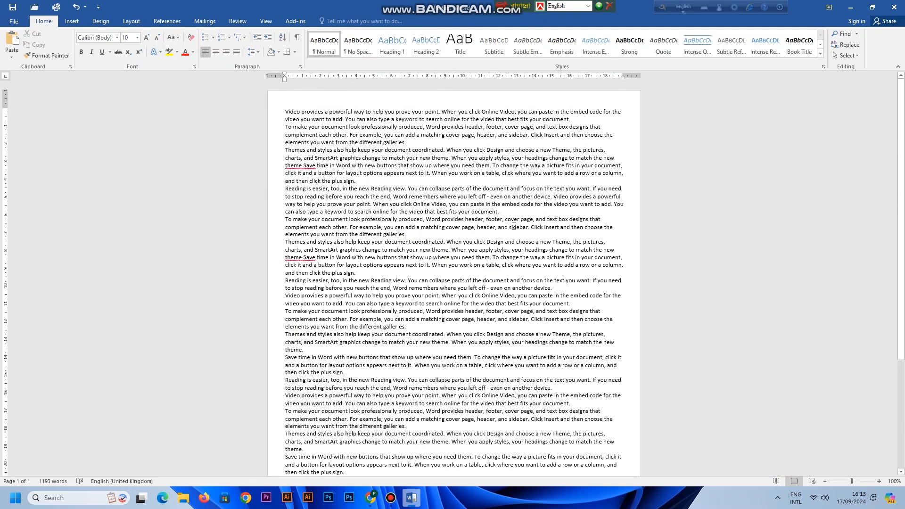
scroll(288, 231, "up", 3, "ctrl")
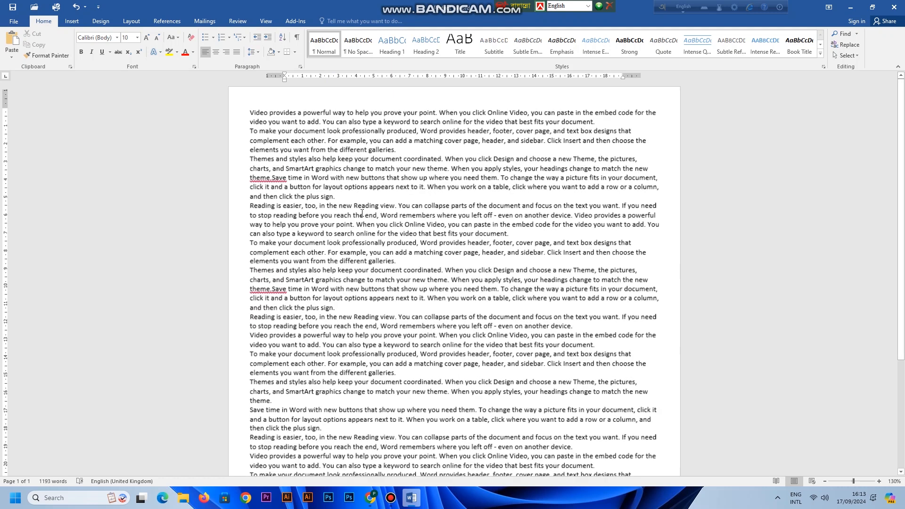
left_click_drag(233, 213, 393, 273)
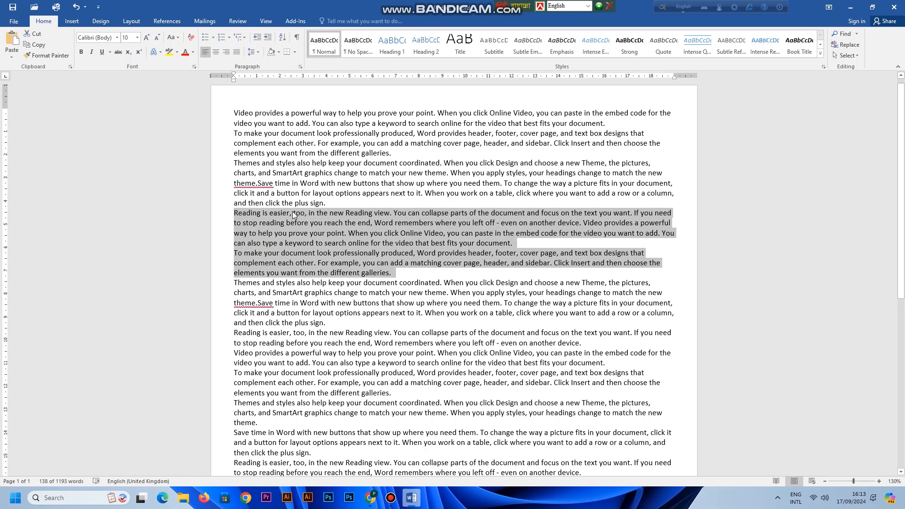
left_click(338, 233)
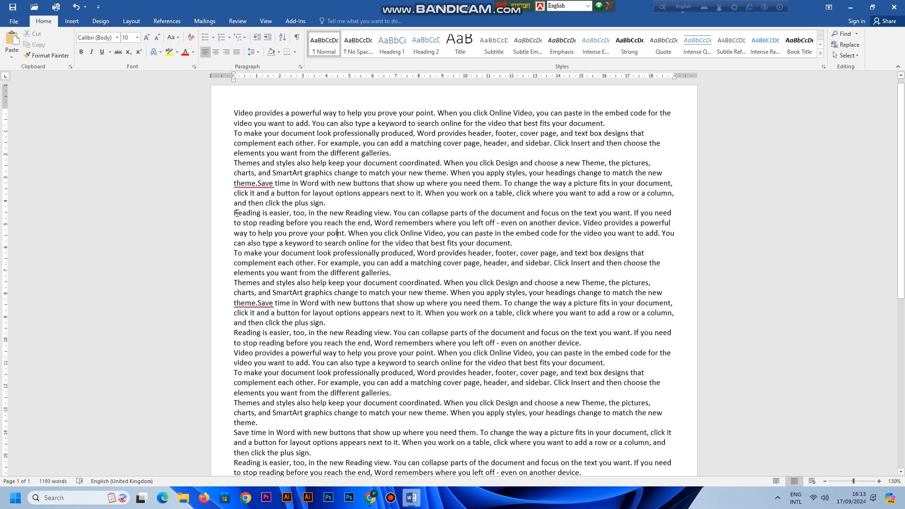
left_click_drag(234, 213, 434, 272)
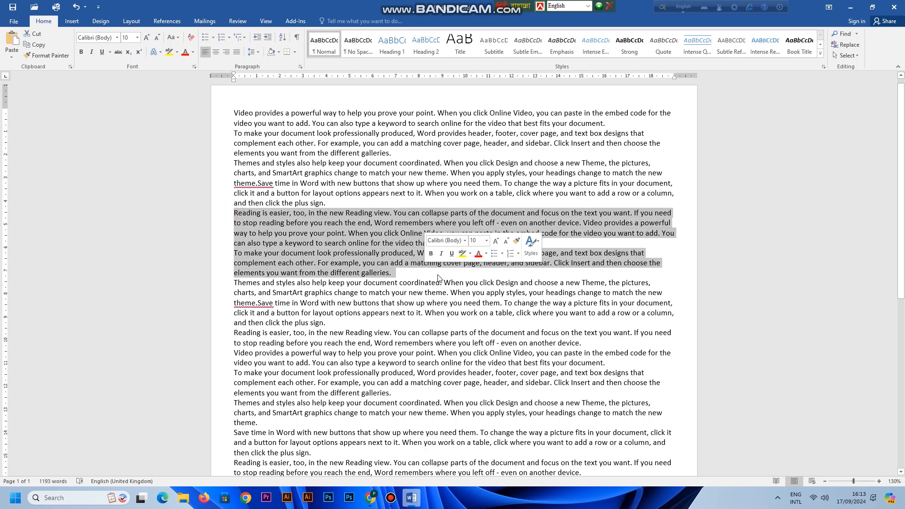
left_click(82, 52)
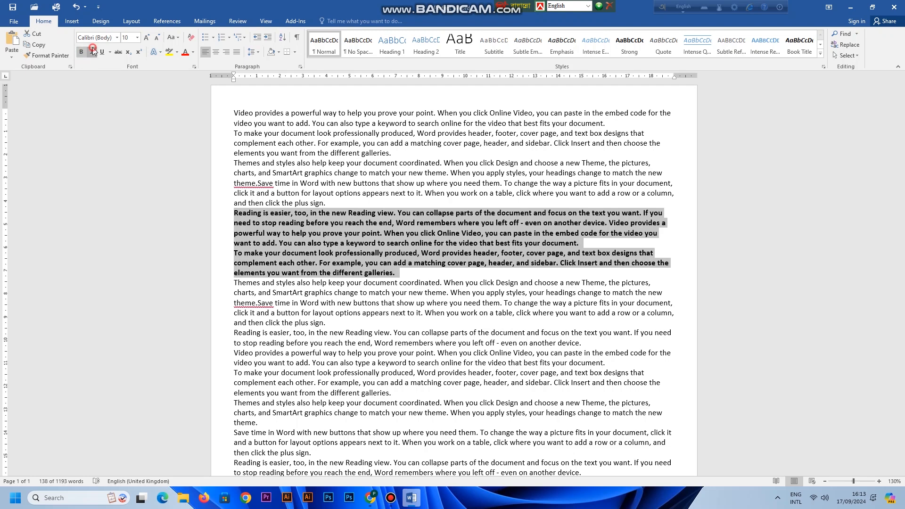
left_click(92, 51)
left_click(102, 52)
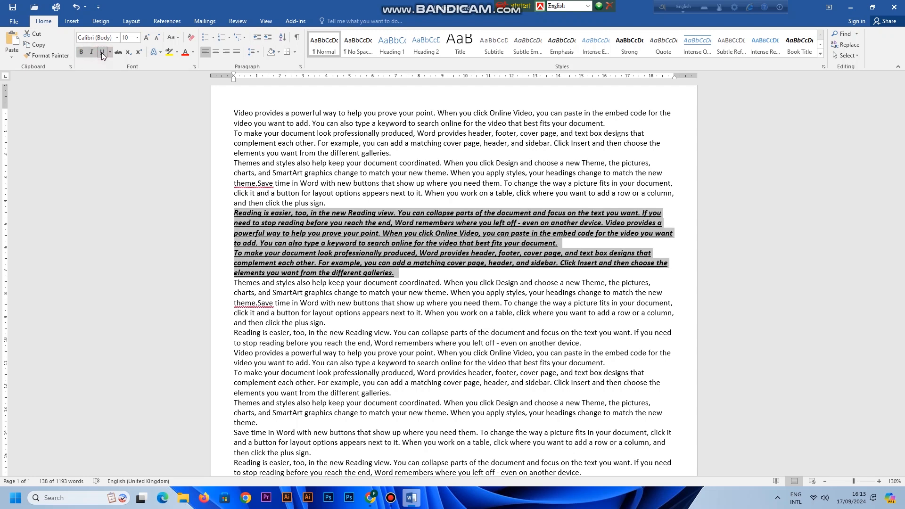
Remove the bold, italic and underline formatting from the two selected paragraphs.
left_click(81, 52)
left_click(92, 52)
left_click(101, 53)
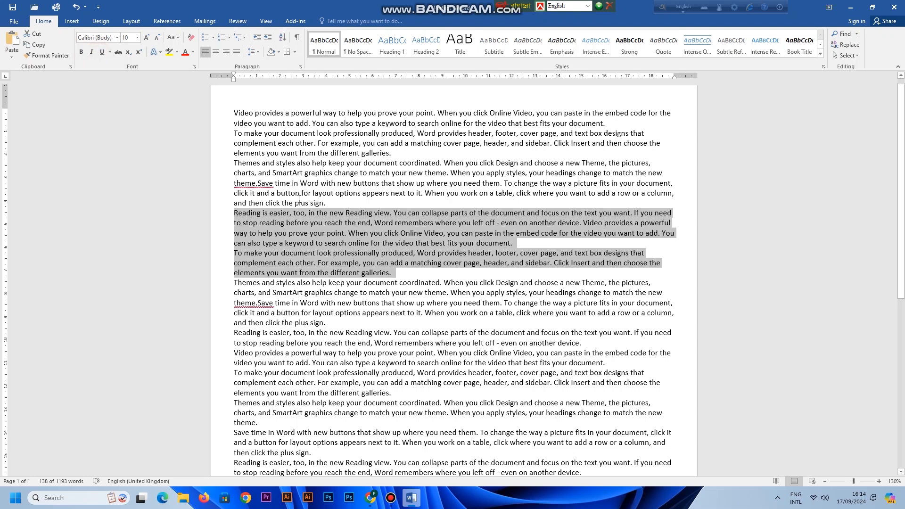
Enlarge the font size of the two selected paragraphs to 18 and bring it back down to 13.
key("ctrl+bracketright")
key("ctrl+bracketright")
key("ctrl+bracketright")
key("ctrl+bracketright")
key("ctrl+bracketright")
key("ctrl+bracketright")
key("ctrl+bracketright")
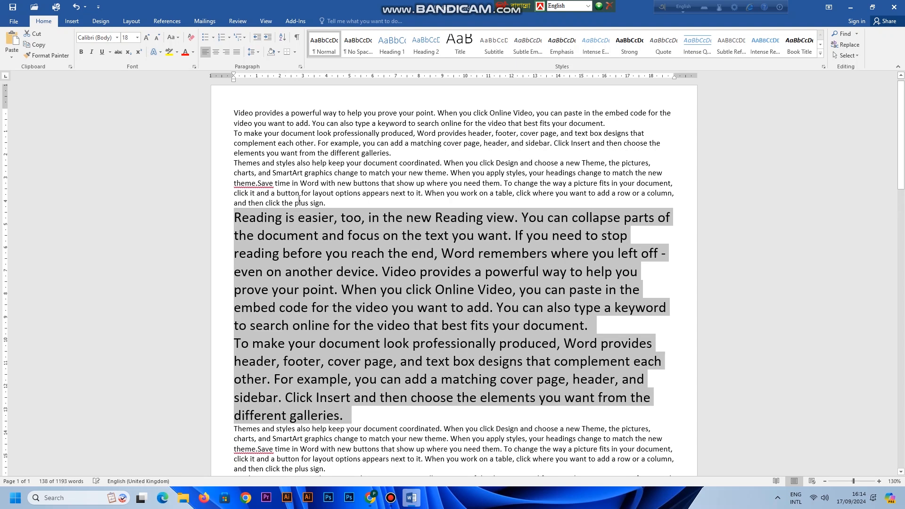
key("ctrl+bracketleft")
key("ctrl+bracketleft")
key("ctrl+bracketleft")
key("ctrl+bracketleft")
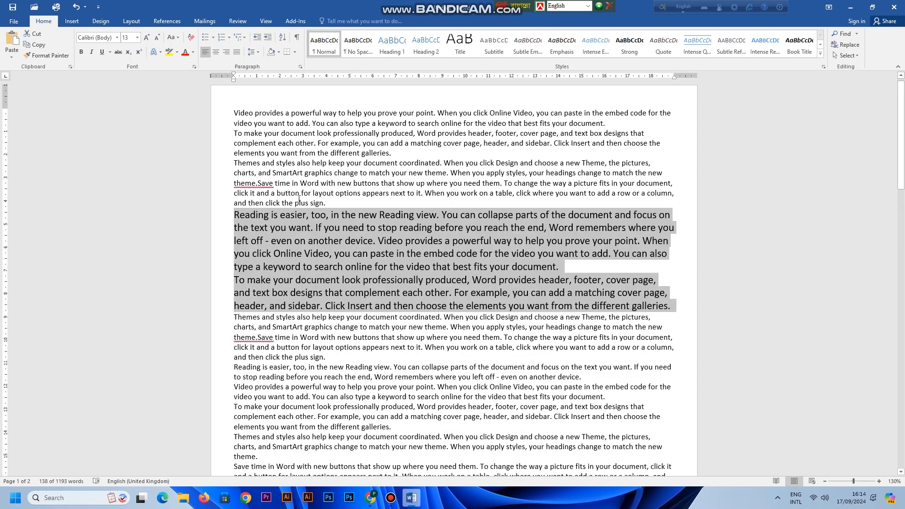
Apply bold, italic and underline to the selected paragraphs and remove all three again.
key("ctrl+b")
key("ctrl+i")
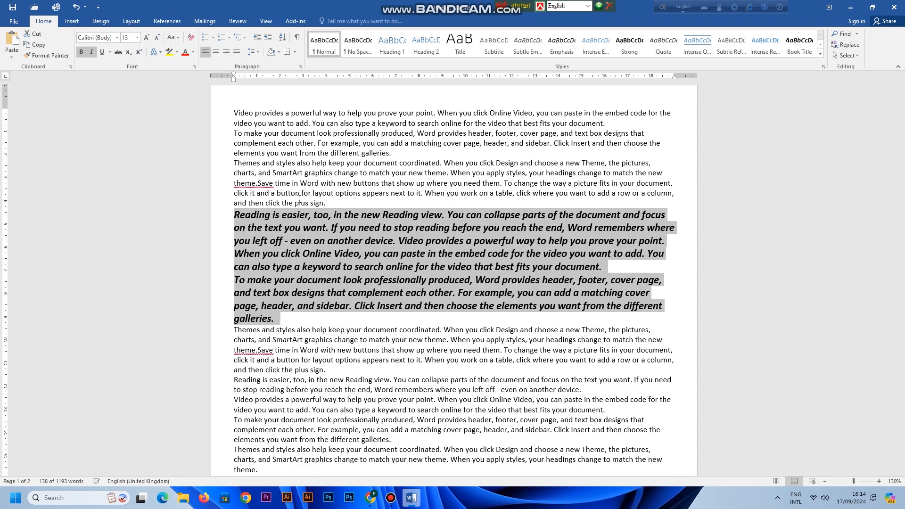
key("ctrl+u")
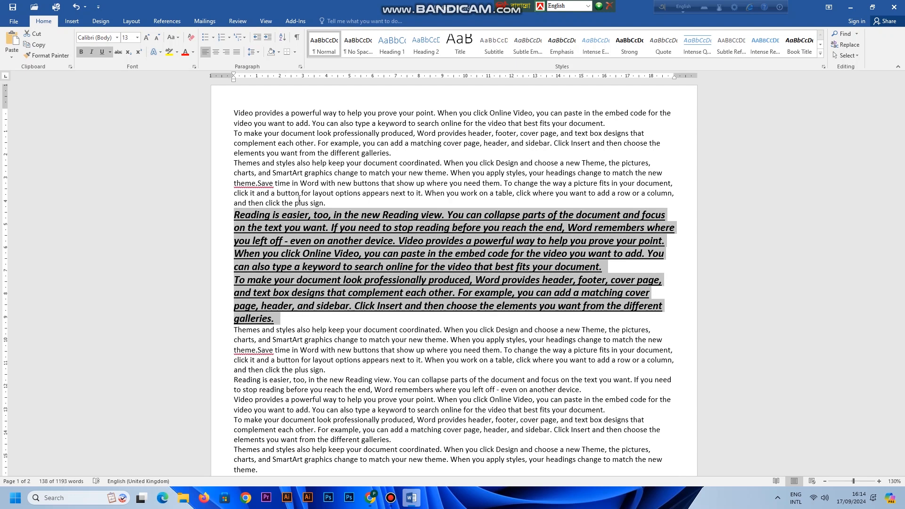
key("ctrl+u")
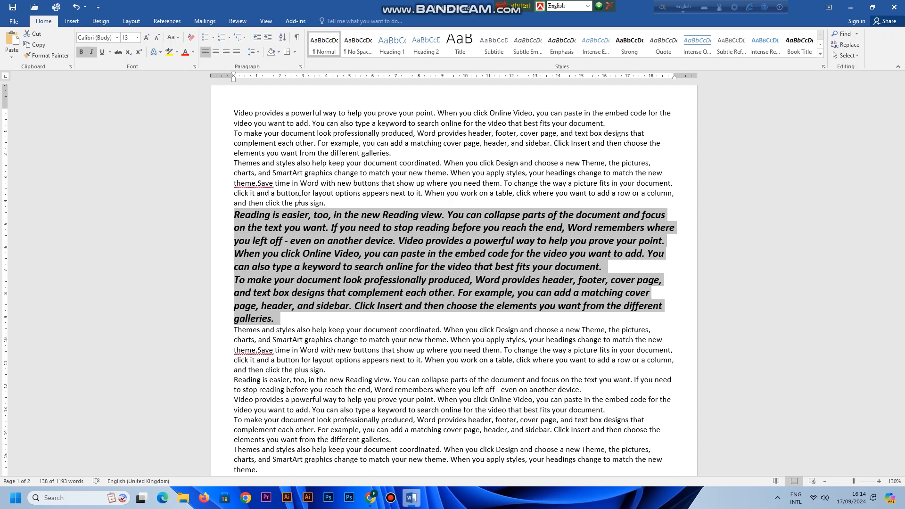
key("ctrl+b")
key("ctrl+i")
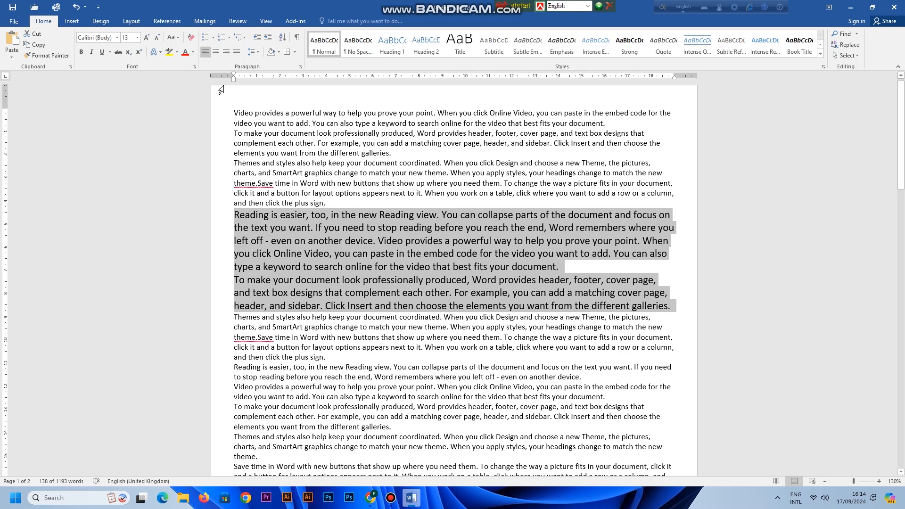
Increase the selected paragraphs' font size to 16 and reduce it to 11.
left_click(148, 38)
left_click(147, 39)
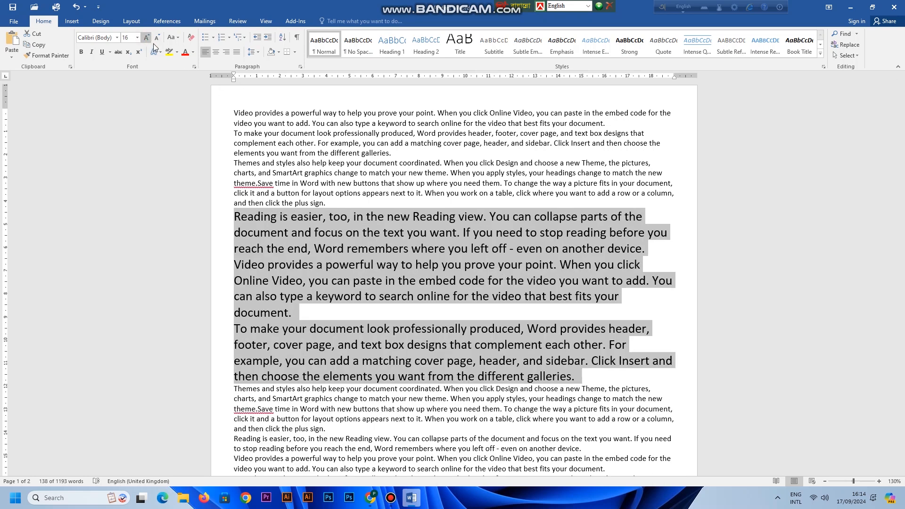
left_click(157, 37)
left_click(158, 37)
left_click(158, 36)
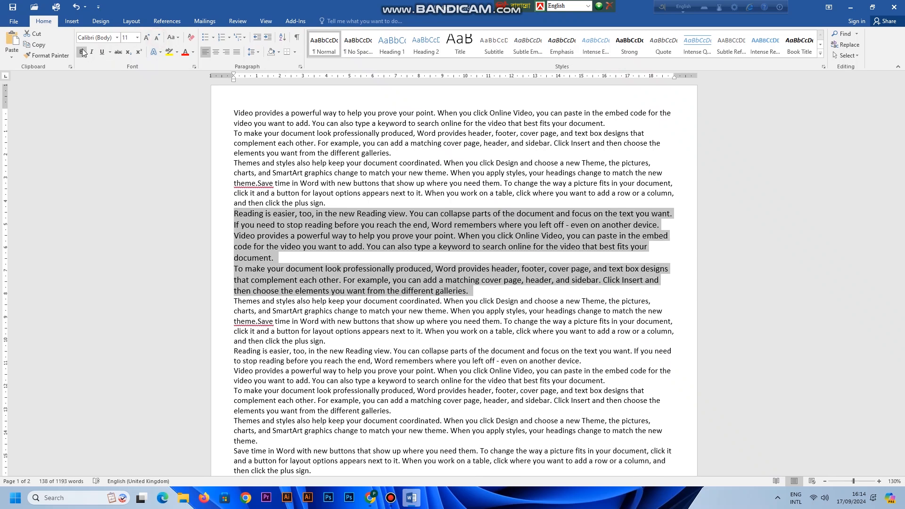
Make the two selected 11-point paragraphs bold, italic and underlined.
left_click(81, 52)
left_click(91, 52)
left_click(102, 52)
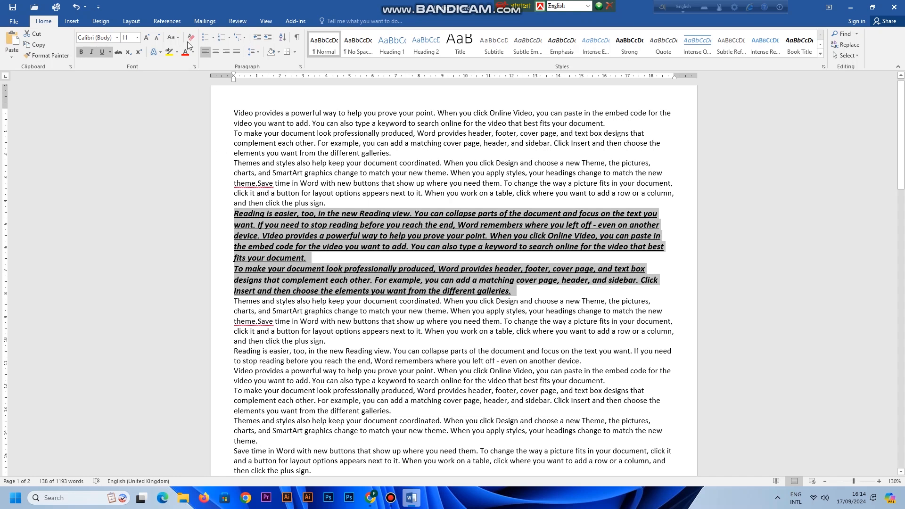
Grow the bold, italic, underlined selection to font size 18 and shrink it to 12.
left_click(147, 38)
left_click(146, 37)
left_click(147, 37)
left_click(146, 37)
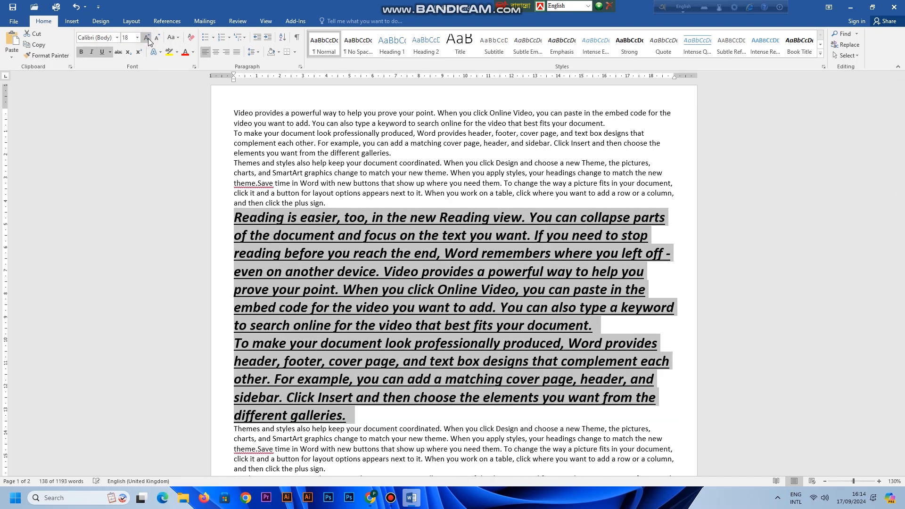
left_click(158, 38)
left_click(159, 37)
left_click(159, 38)
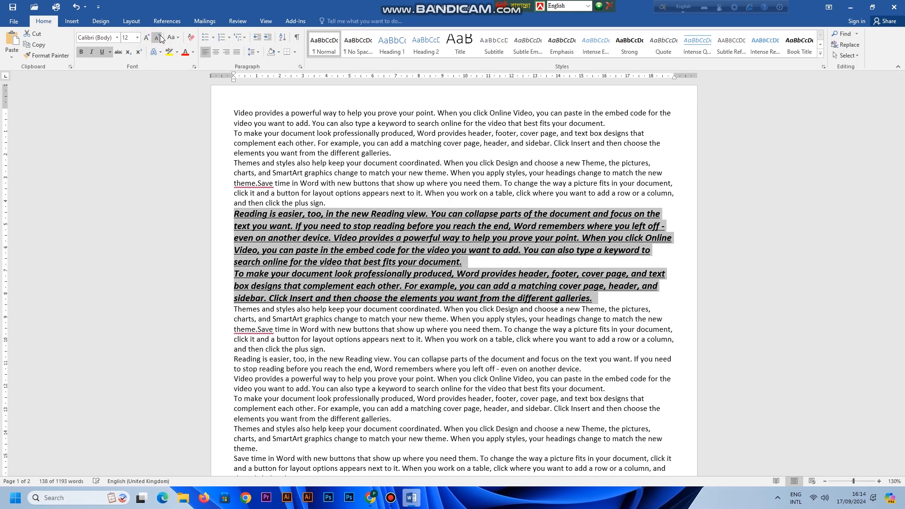
Step the selected paragraphs' font size further down and up again, ending at 11.
left_click(159, 38)
left_click(159, 37)
left_click(160, 38)
left_click(147, 38)
left_click(147, 38)
left_click(147, 37)
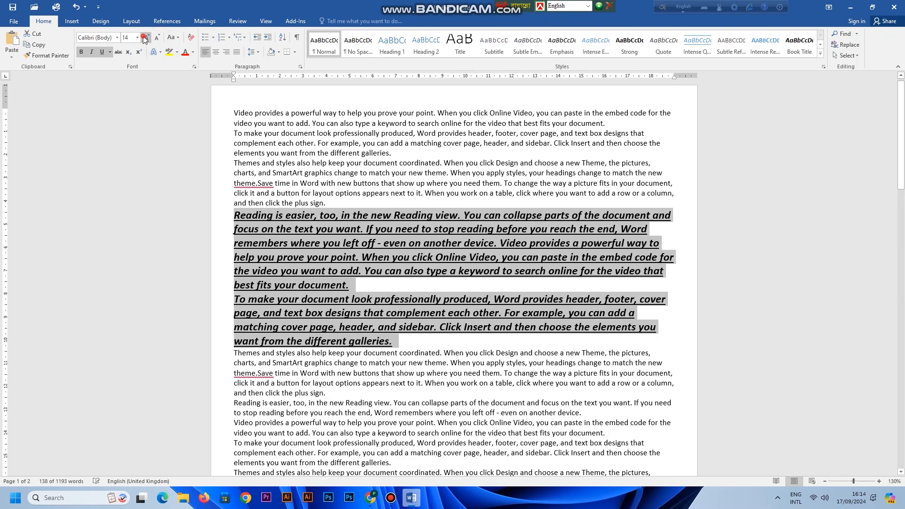
left_click(147, 38)
key("ctrl+bracketleft")
key("ctrl+bracketleft")
key("ctrl+bracketleft")
key("ctrl+bracketleft")
key("ctrl+bracketleft")
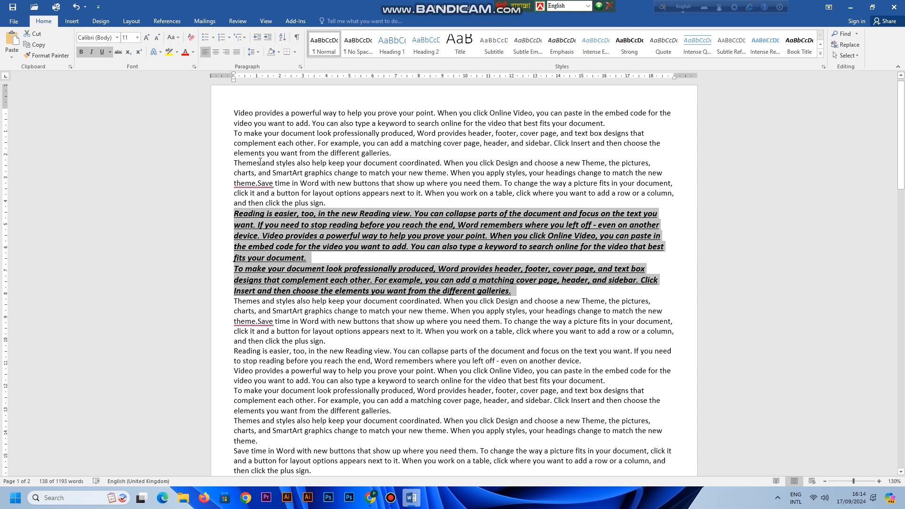
Colour the selected paragraphs standard red and clear their bold, italic and underline formatting.
left_click(193, 53)
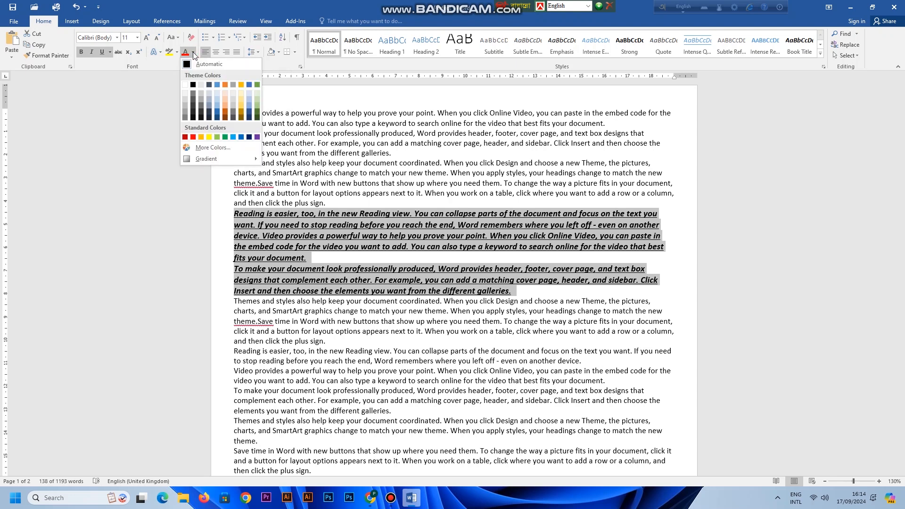
left_click(194, 137)
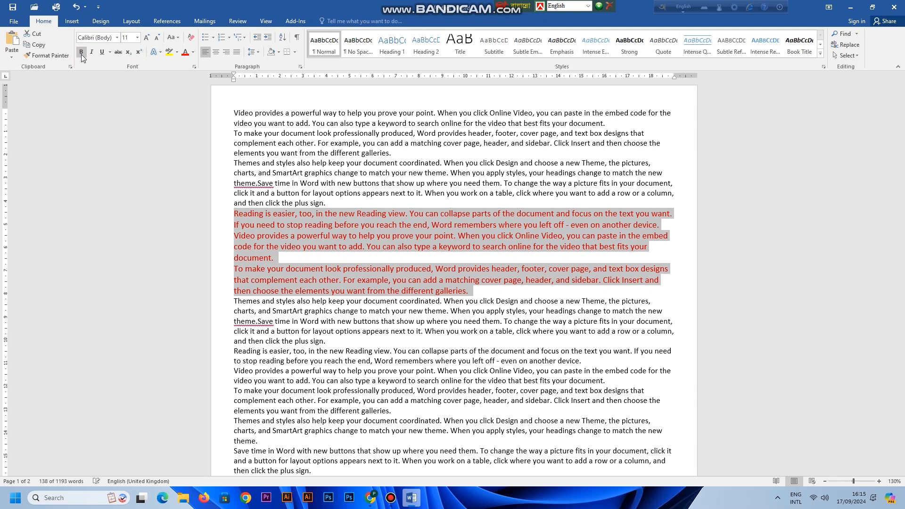
Increase the font size of the selected red paragraphs to 18.
key("ctrl+shift+period")
key("ctrl+shift+period")
scroll(399, 216, "up", 6, "ctrl")
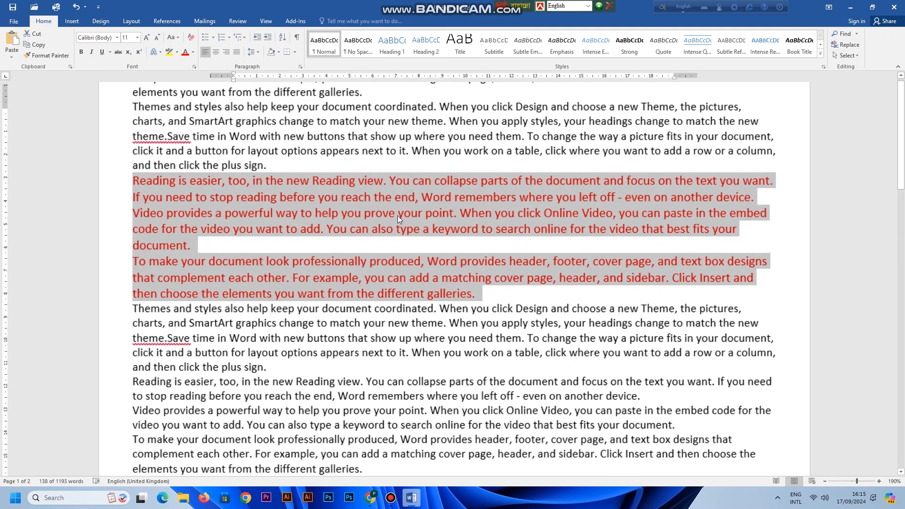
key("ctrl+shift+period")
key("ctrl+shift+period")
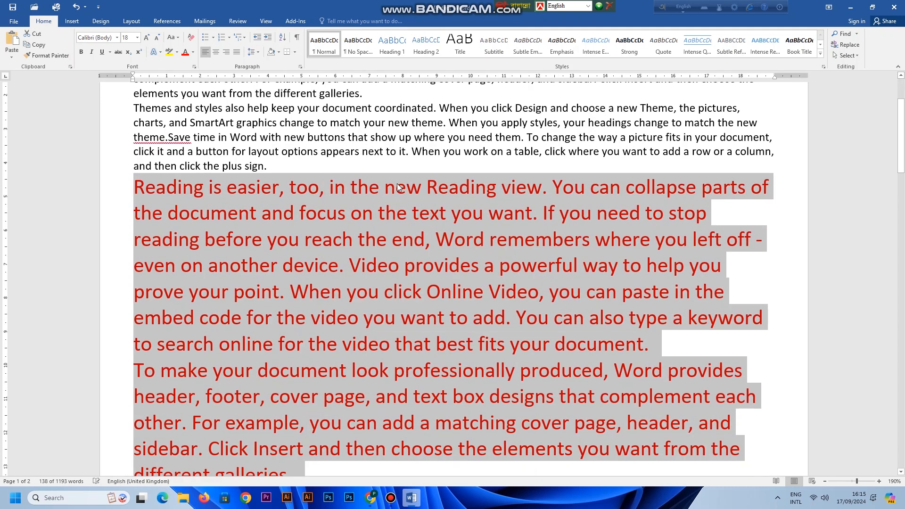
Underline the selected red paragraphs with the double underline style.
left_click(102, 52)
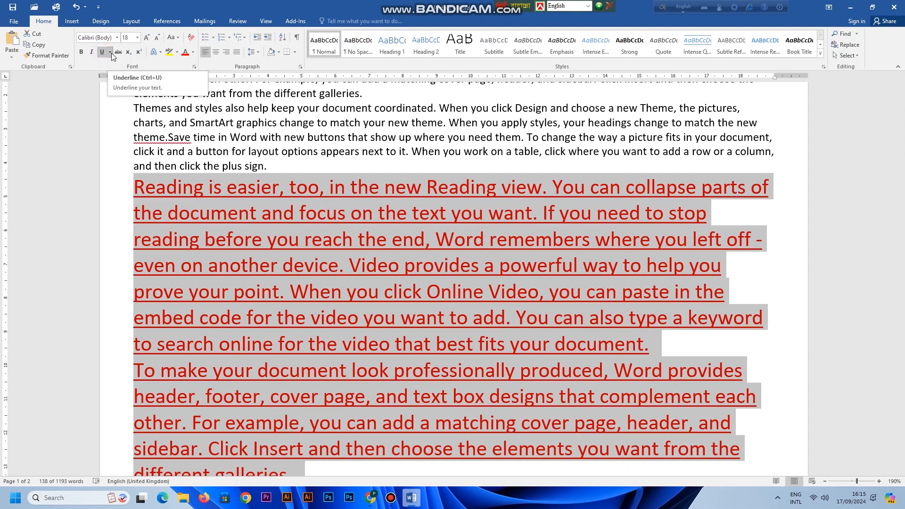
left_click(111, 53)
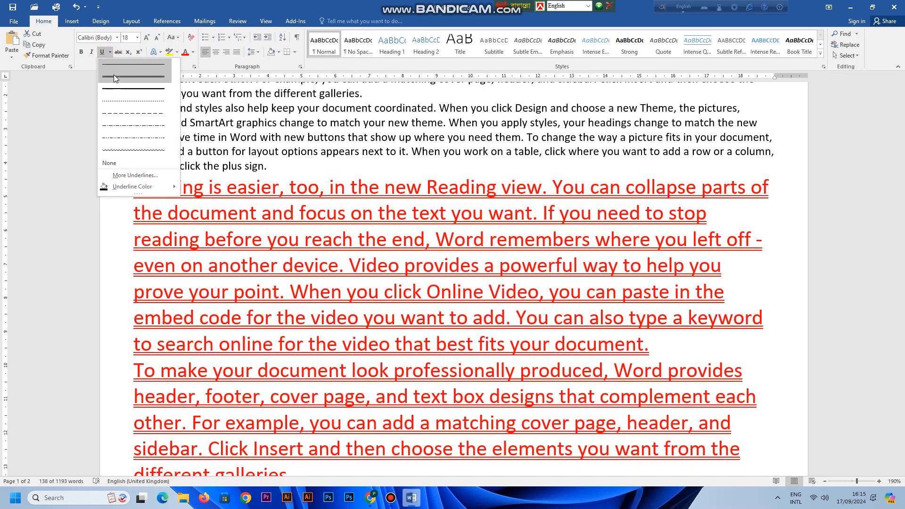
left_click(114, 77)
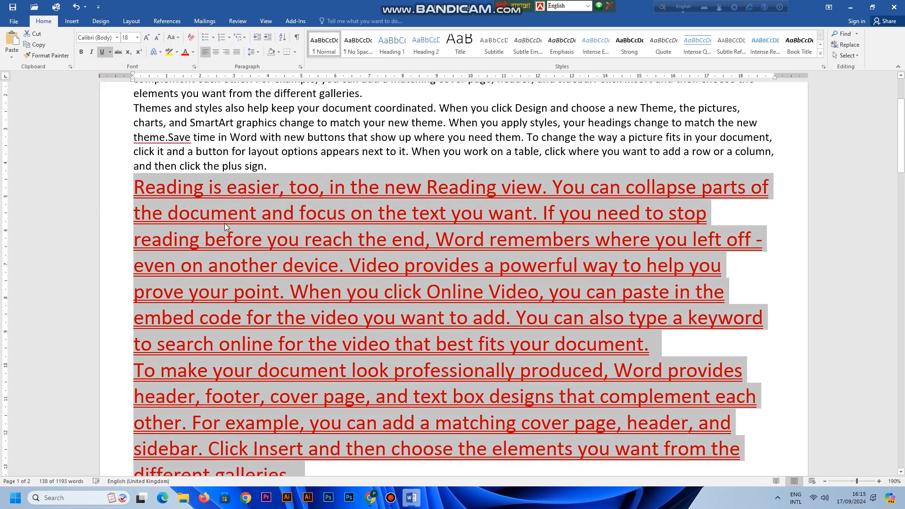
Change the underline colour of the selected paragraphs to standard dark blue.
left_click(109, 52)
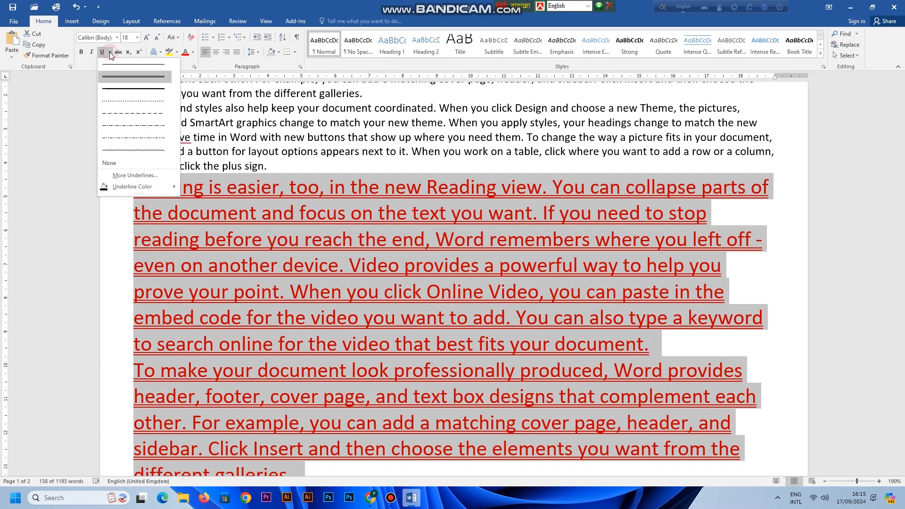
mouse_move(139, 188)
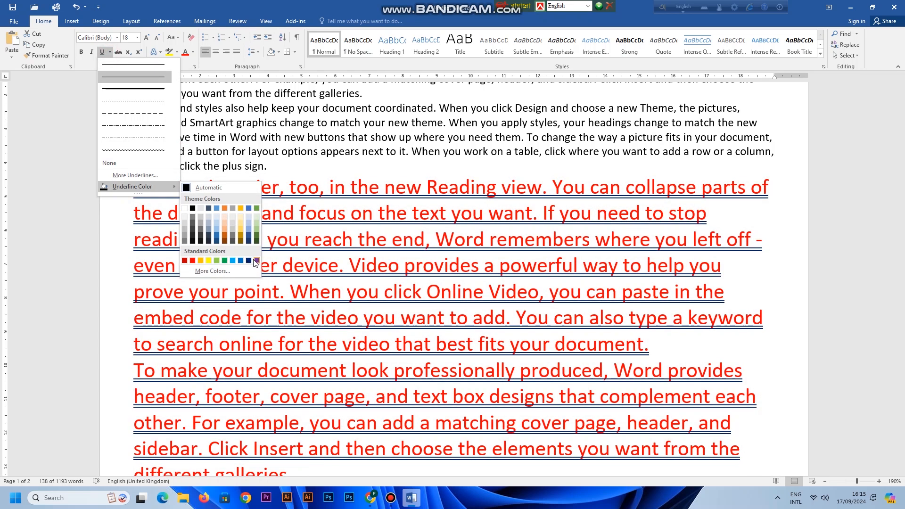
left_click(250, 260)
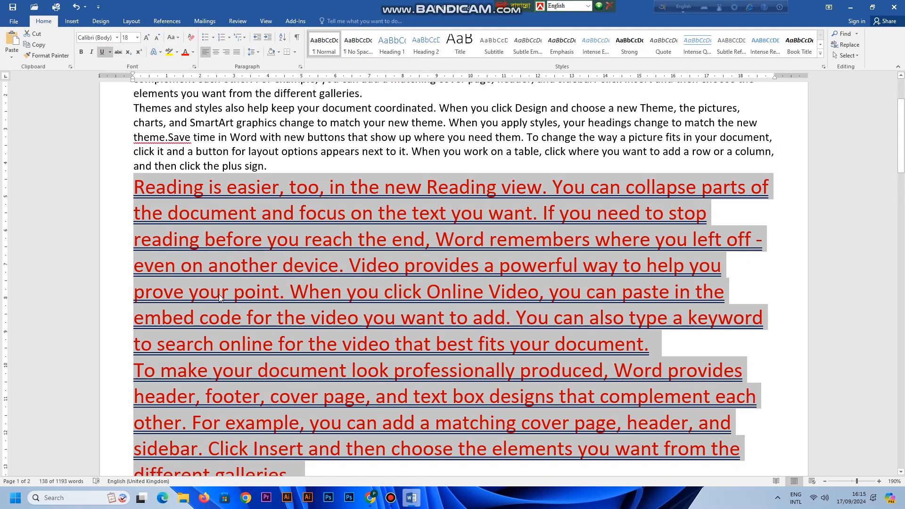